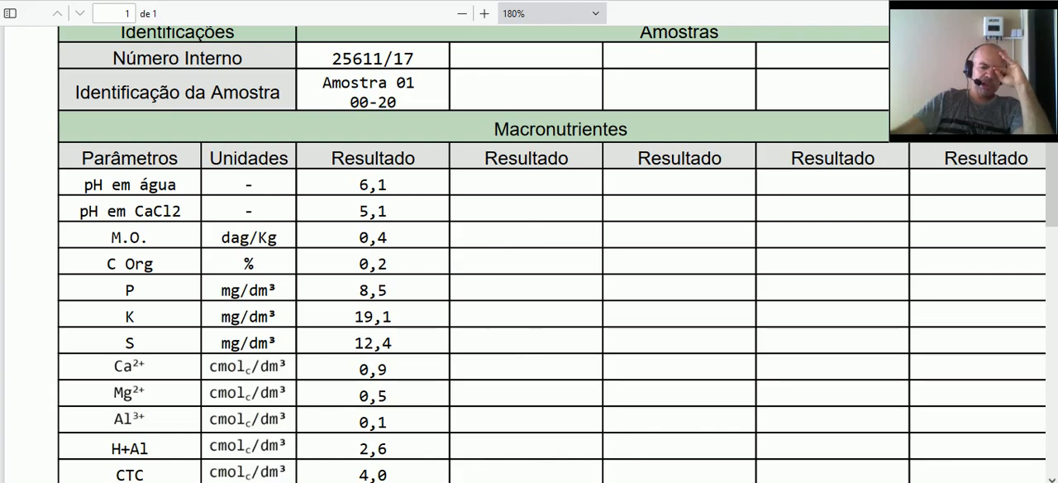
- Switch to the Excel fertilization sheet and complete the lowest organic matter range so its percentage part reads "0 - 1,5%"
key("alt+Tab")
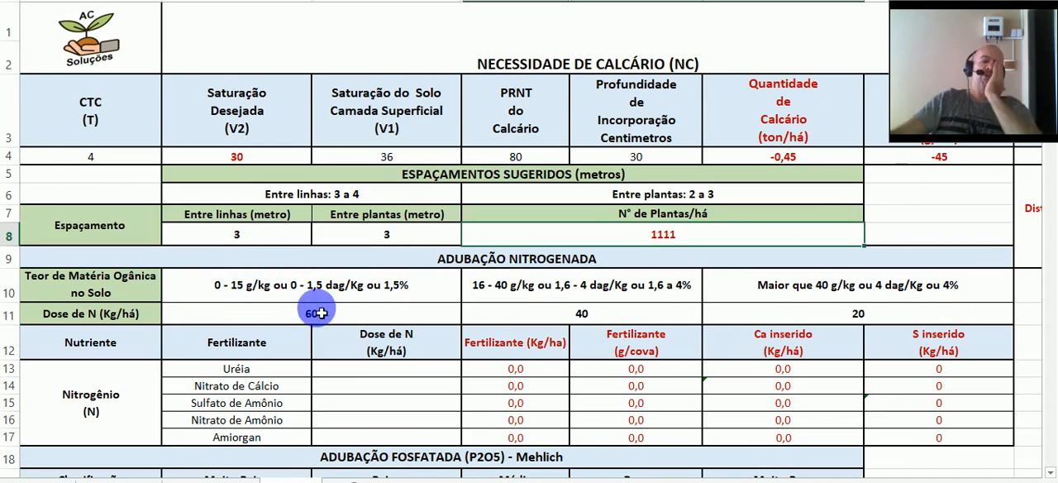
left_click(387, 293)
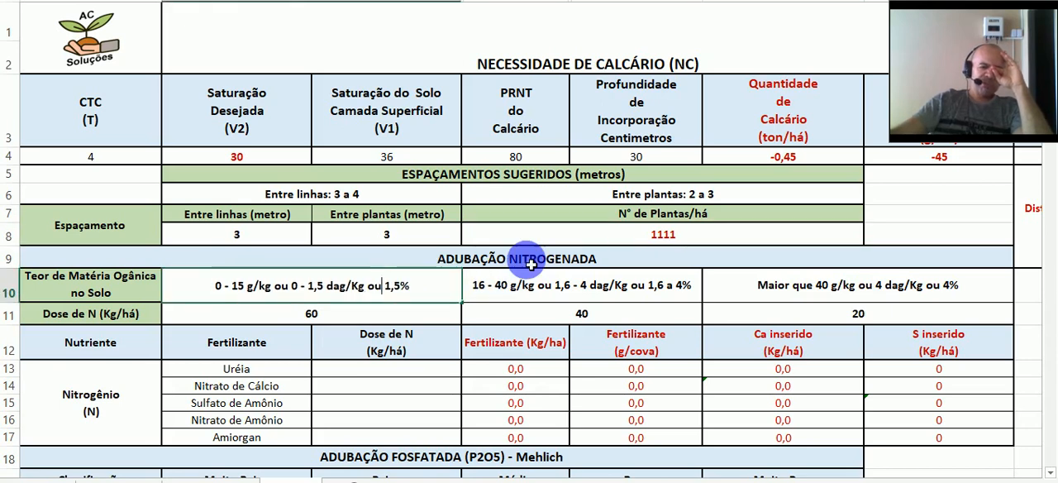
type("0 ")
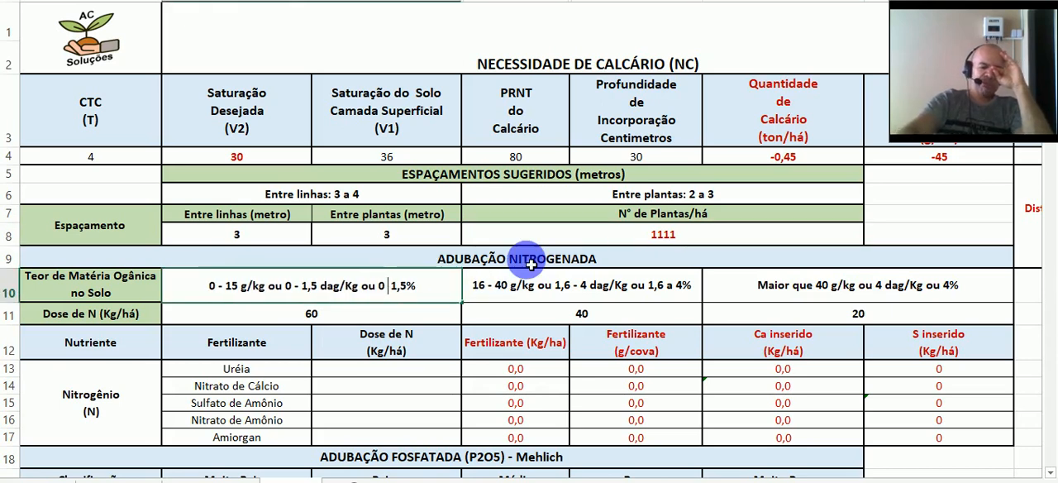
type("-")
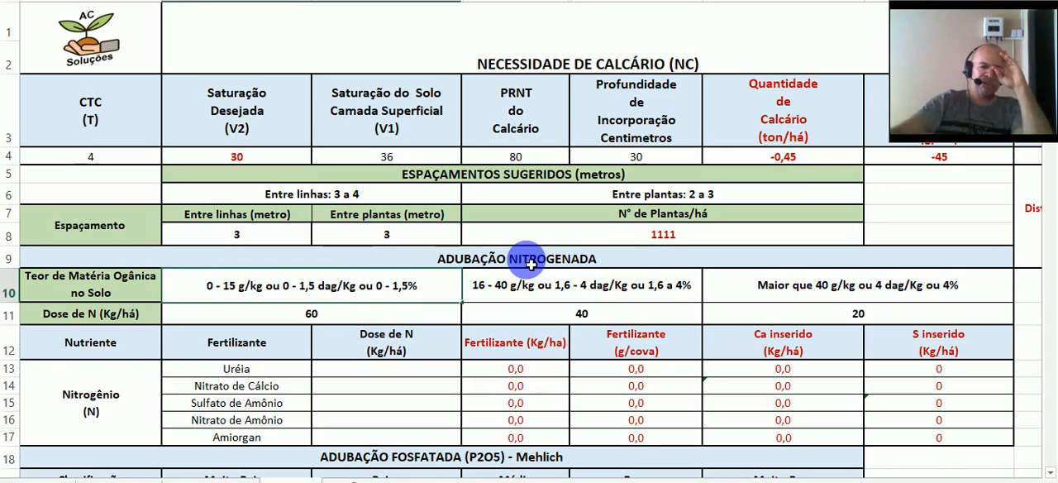
left_click(381, 366)
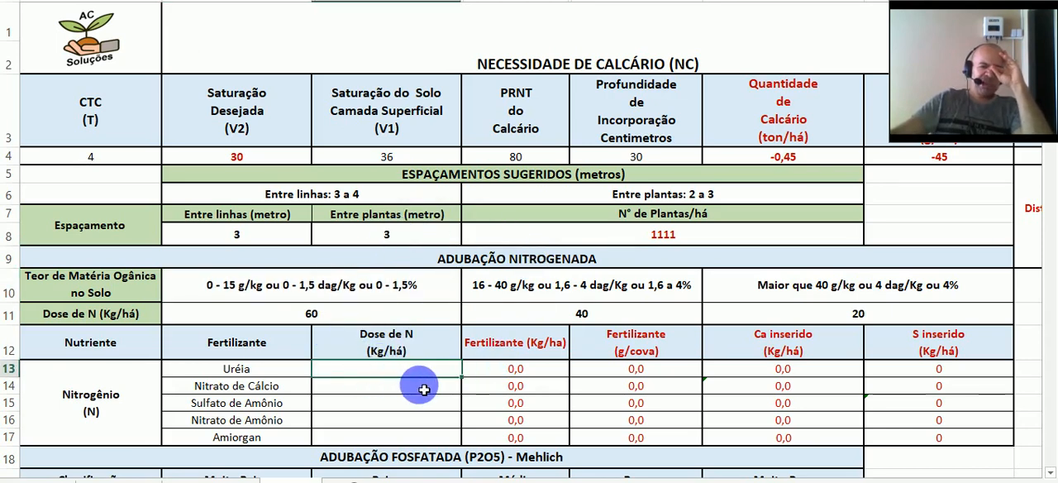
- Check the organic matter in the soil report against the nitrogen dose table, and enter 60 kg/ha as the N dose for Uréia
left_click(355, 313)
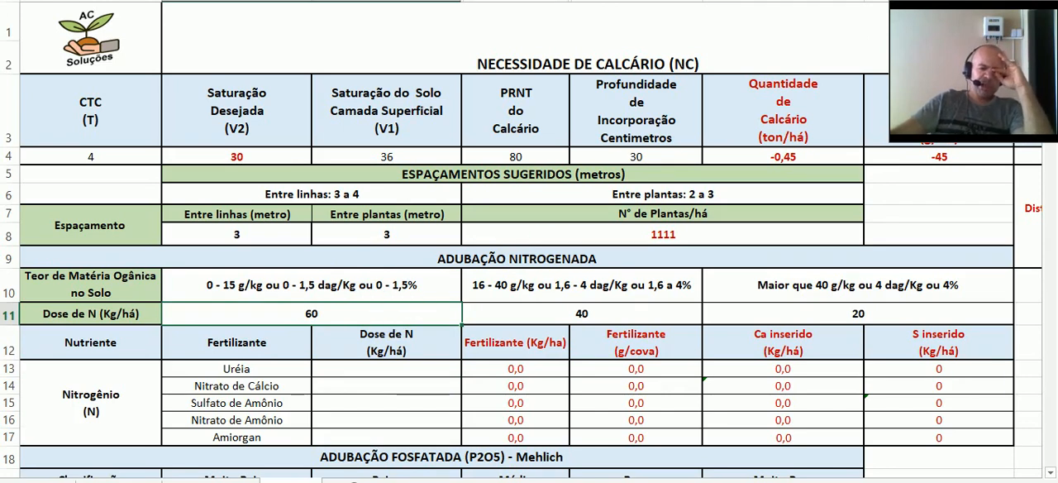
left_click(530, 481)
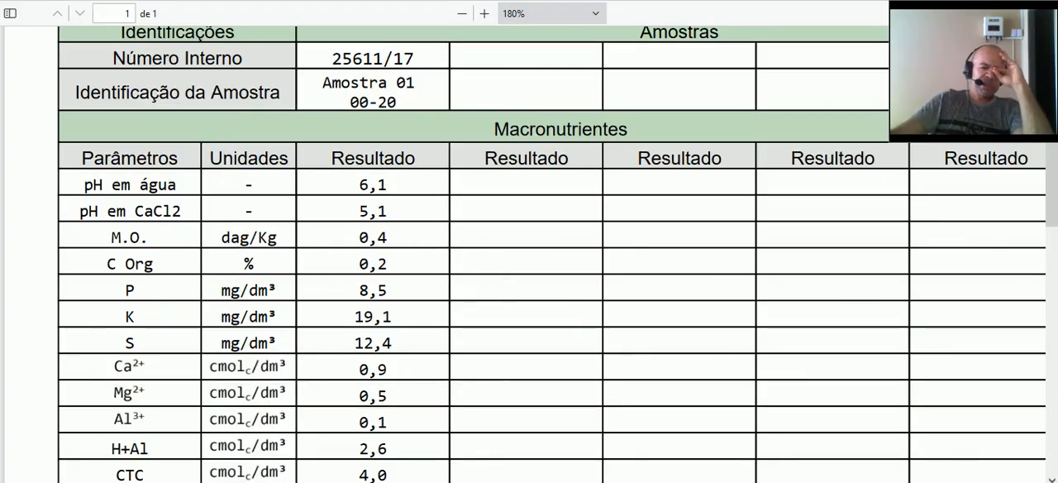
left_click(663, 481)
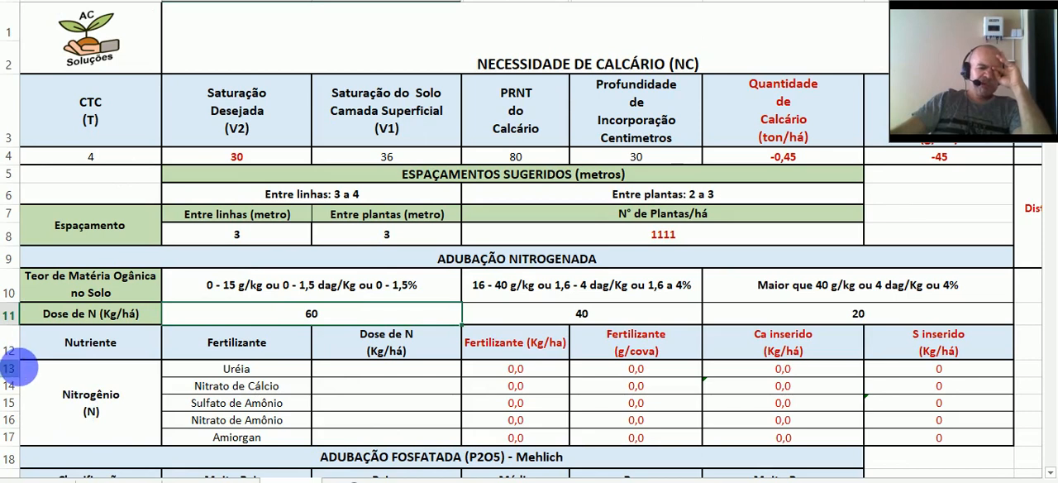
scroll(456, 302, "down", 1)
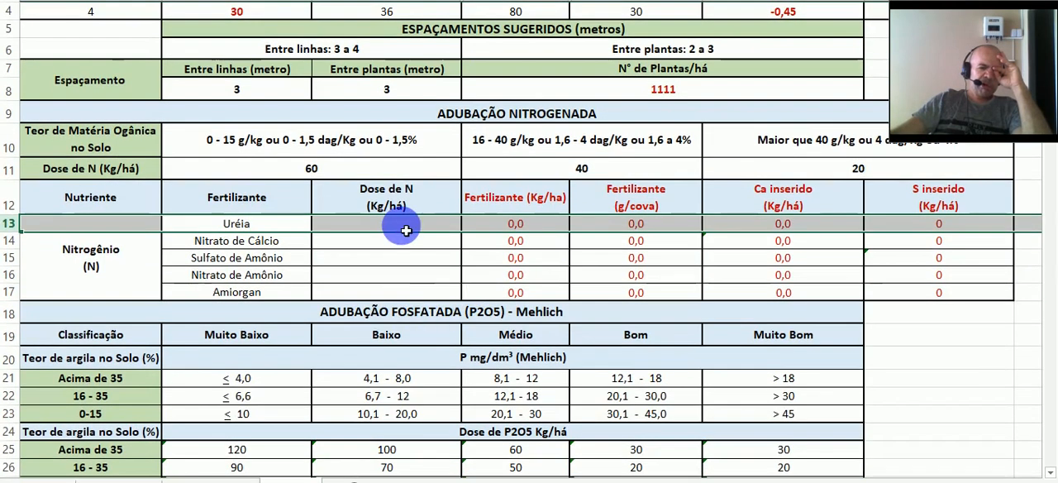
left_click(406, 229)
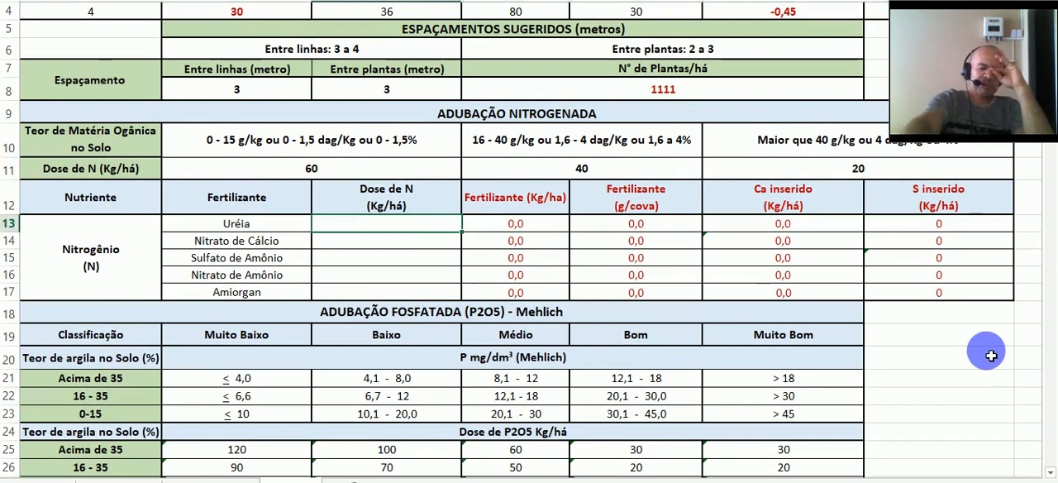
type("60")
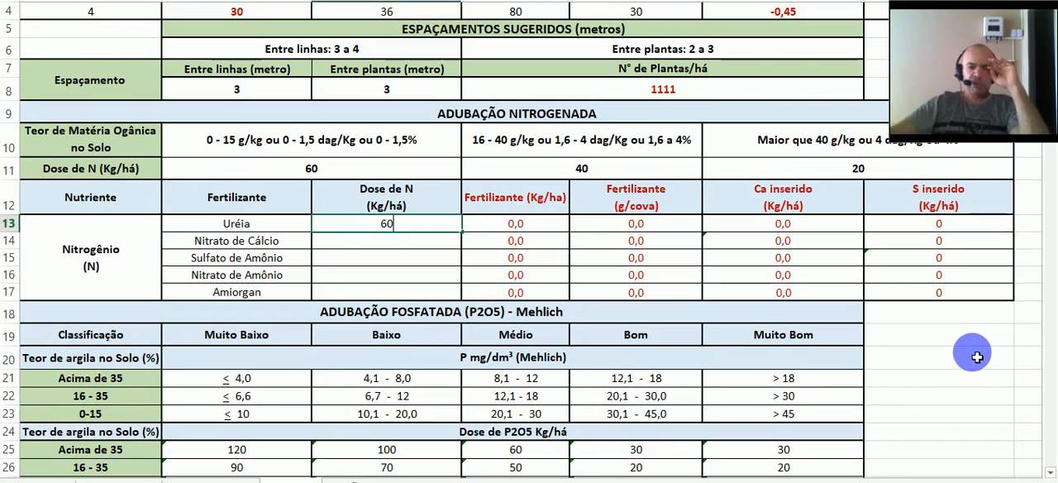
left_click(555, 230)
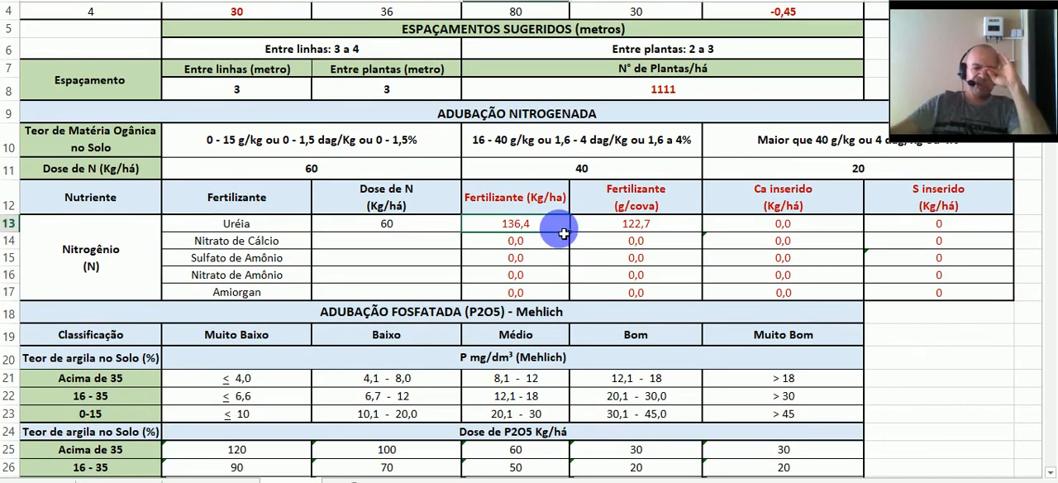
left_click(683, 230)
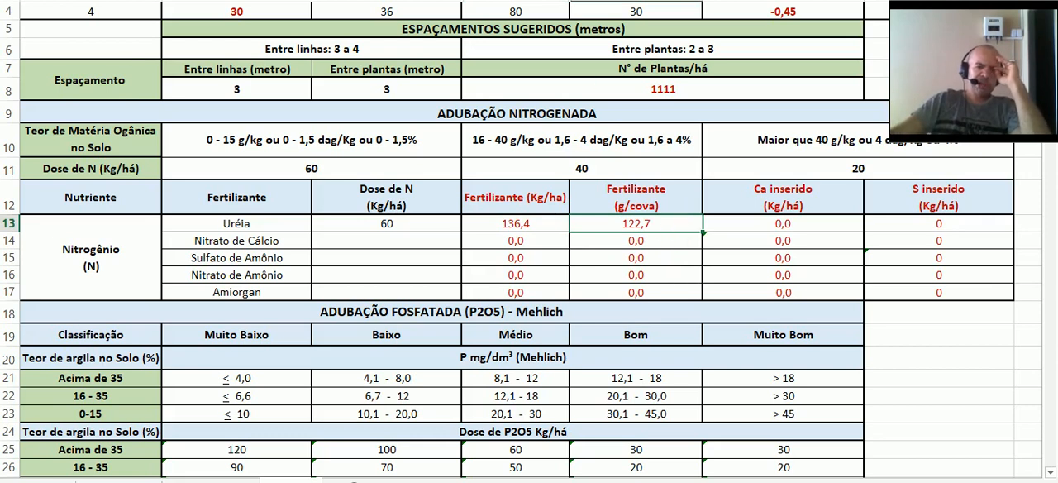
- Examine the phosphorus result in the soil analysis report for use with the phosphate fertilization table
scroll(486, 82, "down", 4)
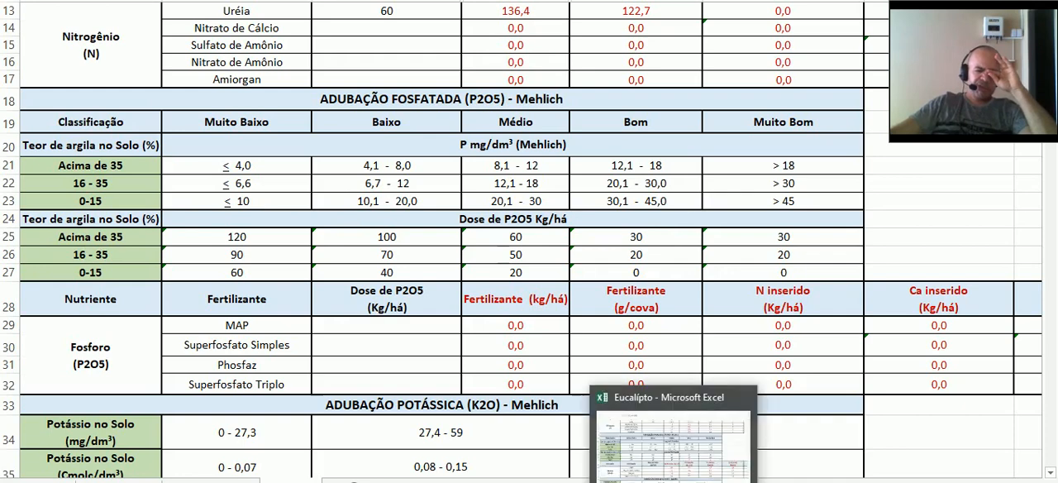
left_click(608, 481)
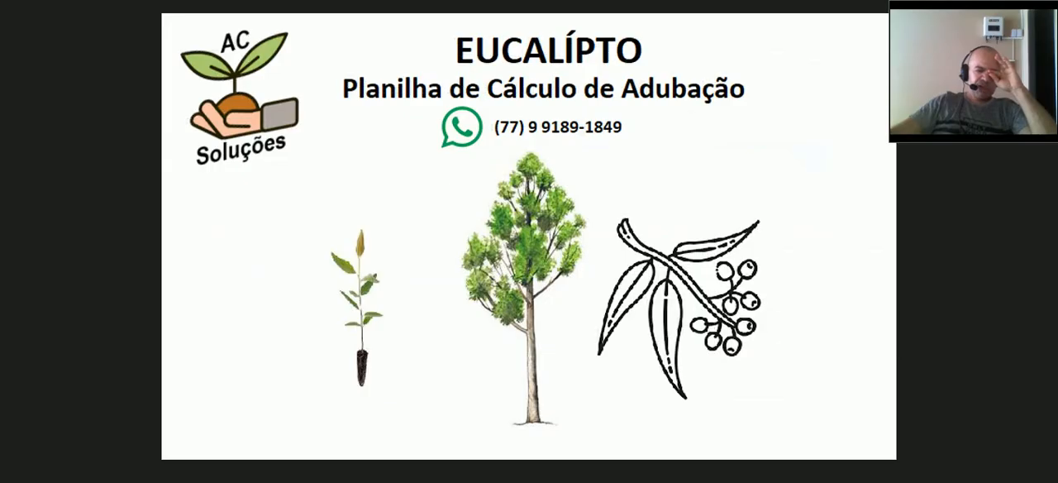
left_click(537, 430)
scroll(231, 313, "down", 1)
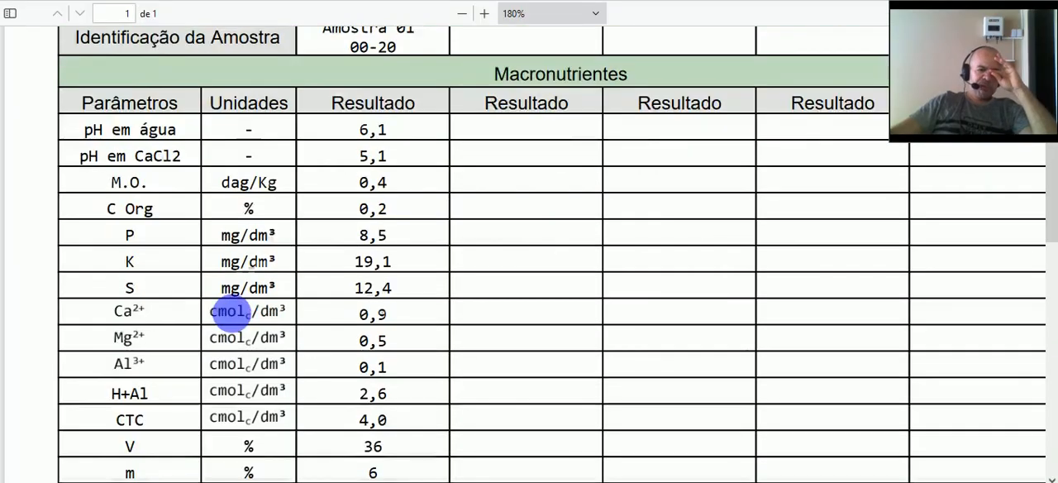
scroll(230, 313, "down", 1)
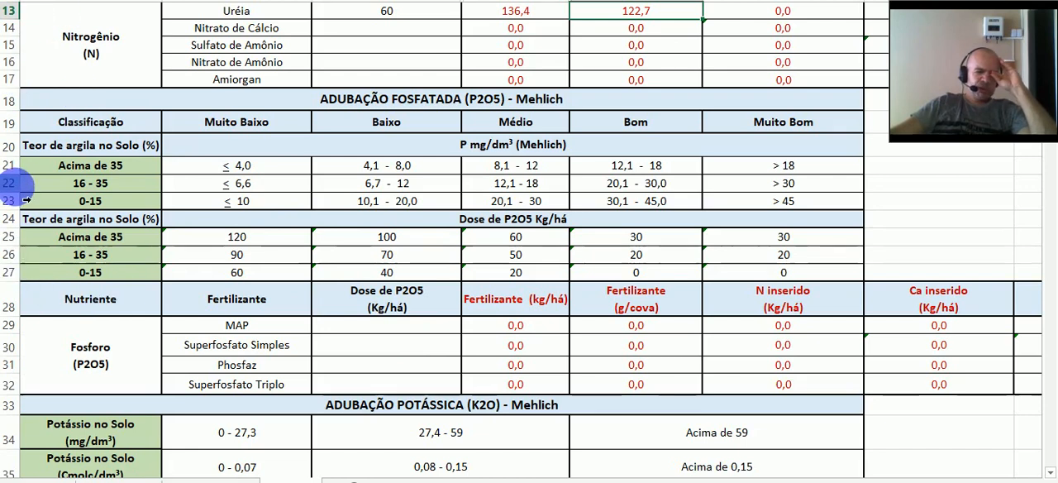
- Highlight the 16 - 35 clay rows in both phosphorus tables together with the Baixo class heading
left_click(10, 183)
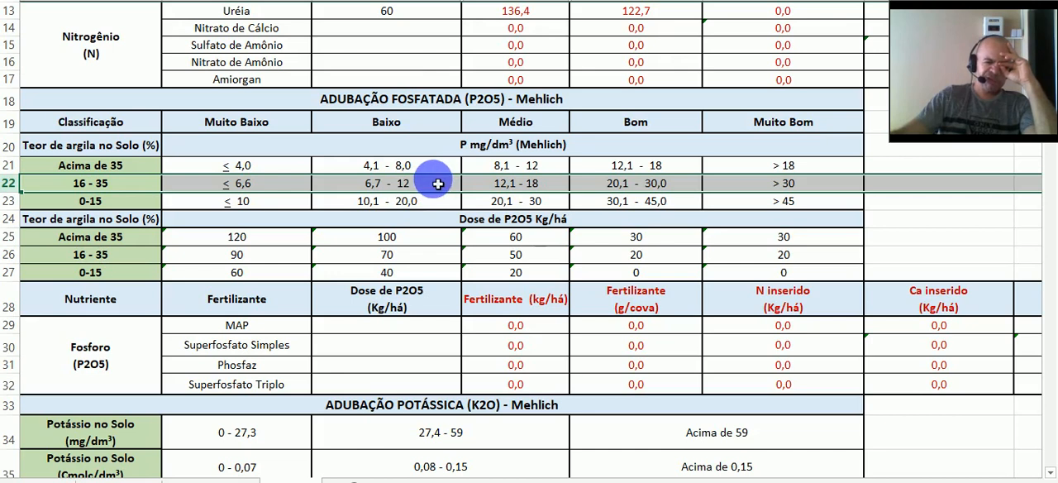
left_click(435, 130)
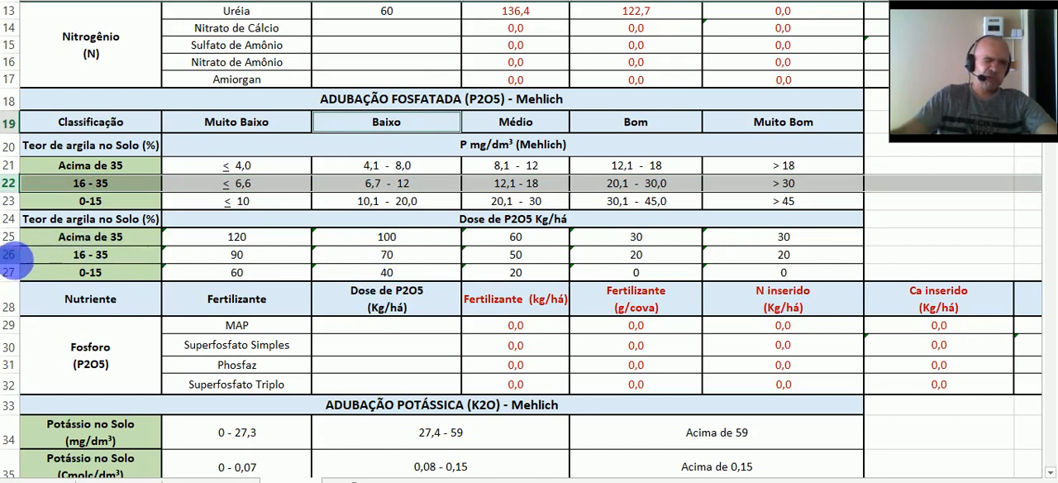
left_click(10, 254, "ctrl")
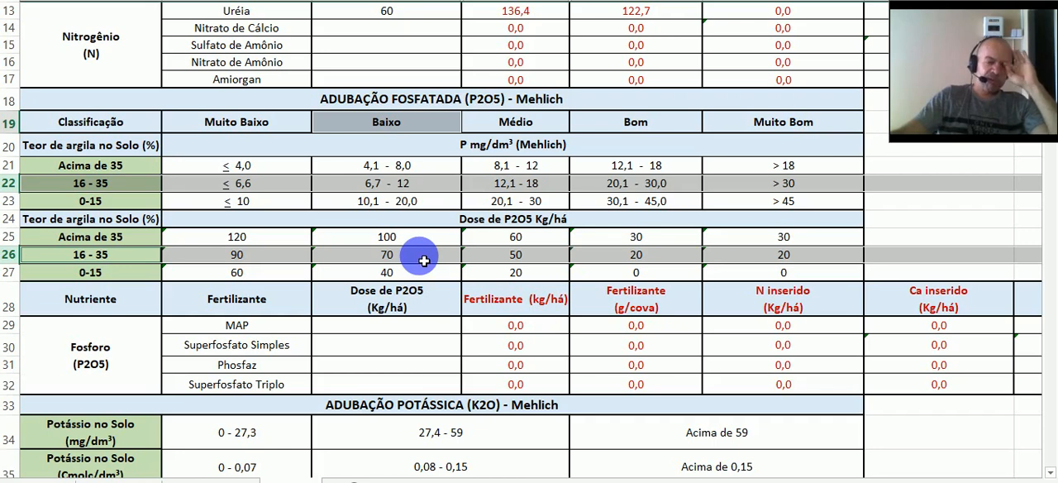
- Enter 70 kg/ha as the P2O5 dose for Superfosfato Simples
scroll(423, 260, "down", 2)
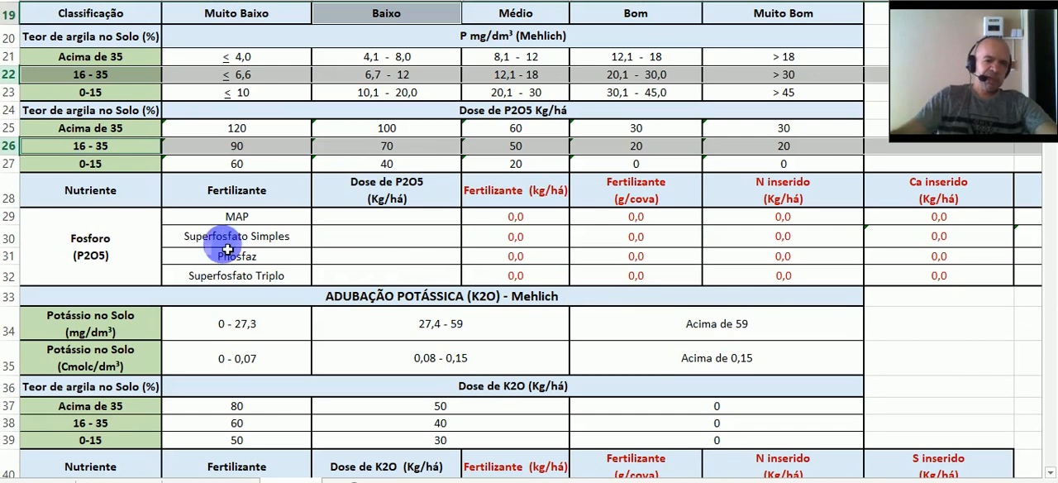
left_click(23, 248)
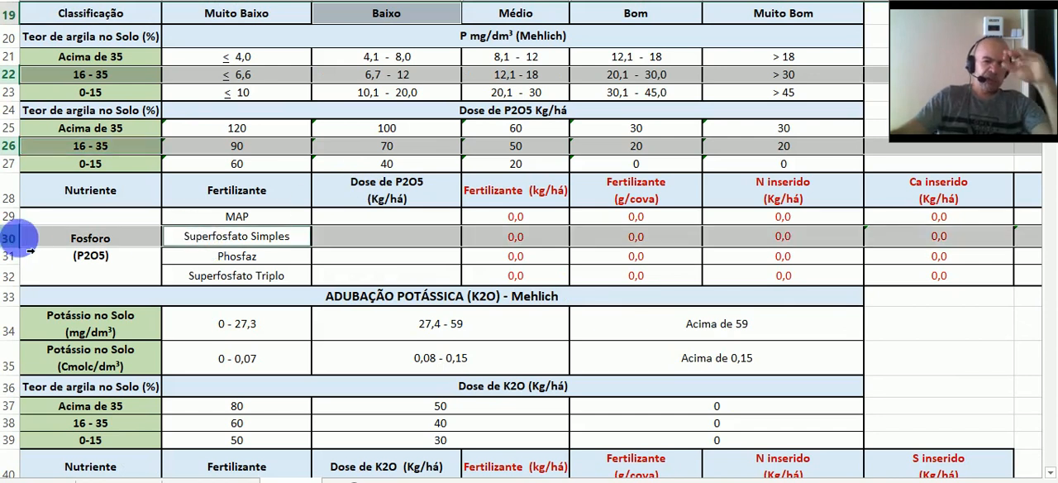
left_click(414, 243)
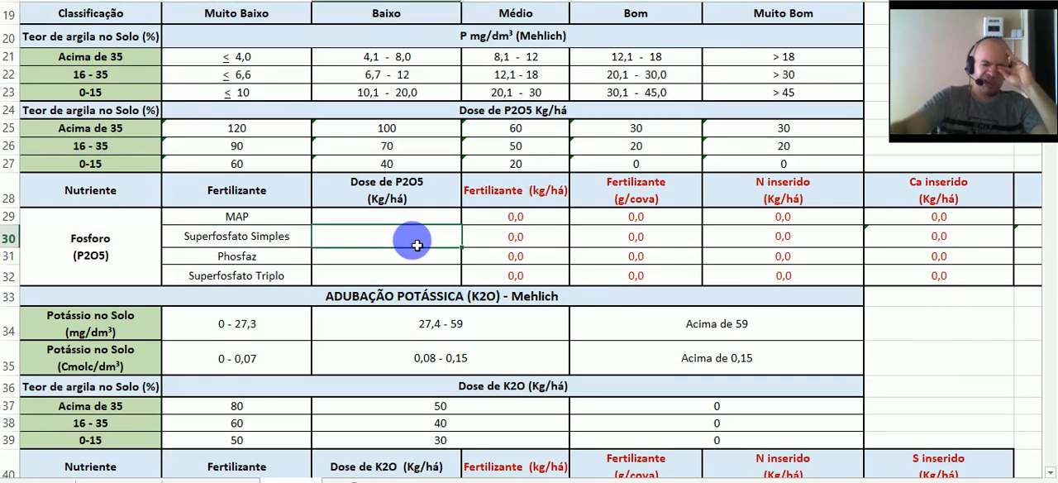
type("70")
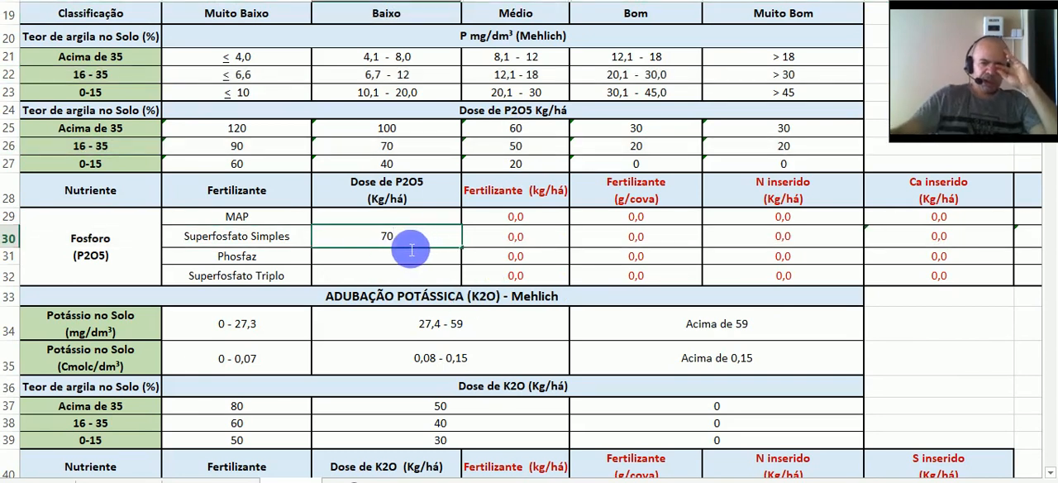
left_click(537, 240)
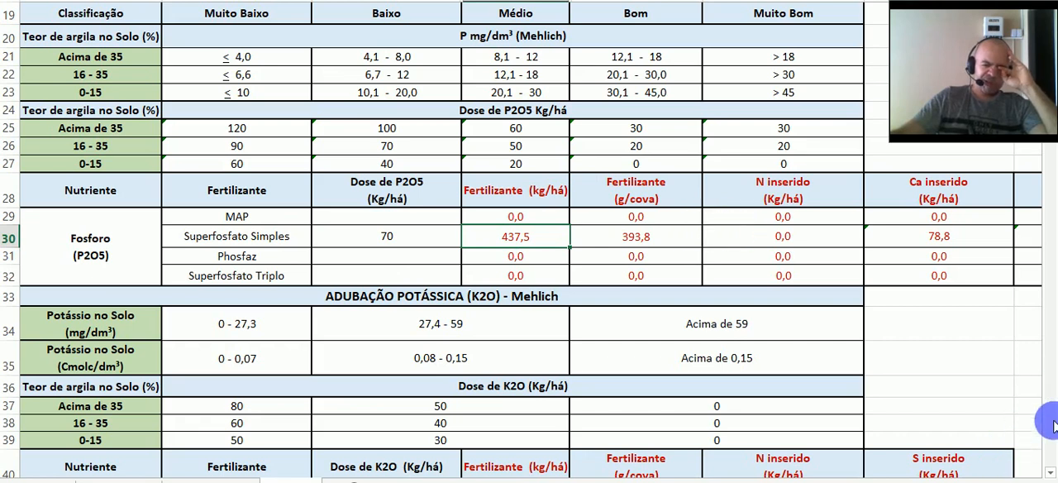
- Examine the calcium and sulfur amounts supplied by the Superfosfato Simples dose
left_click_drag(798, 478, 900, 480)
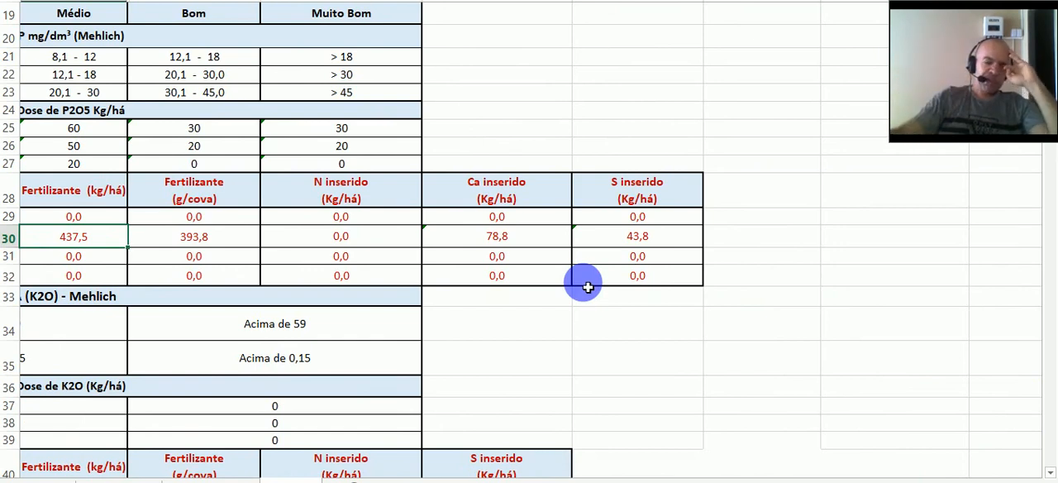
left_click(545, 235)
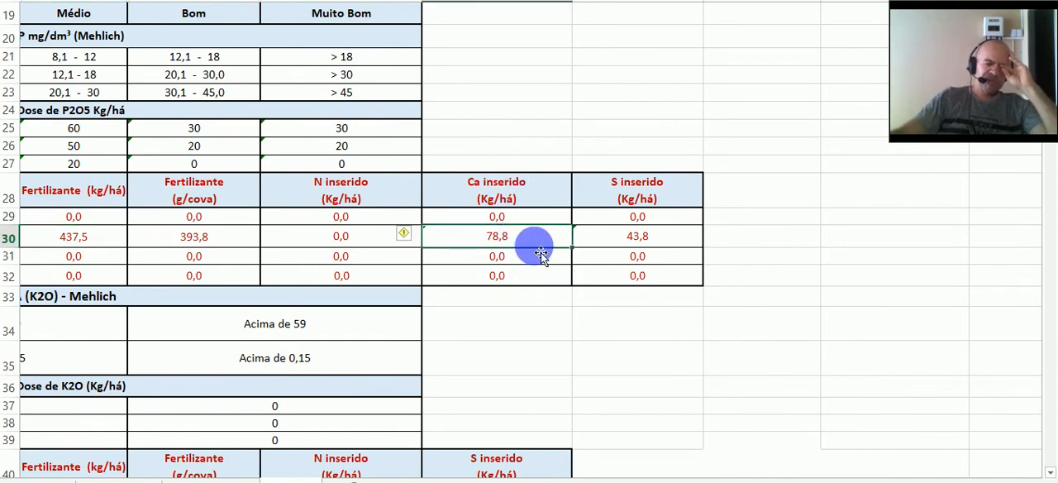
left_click(649, 242)
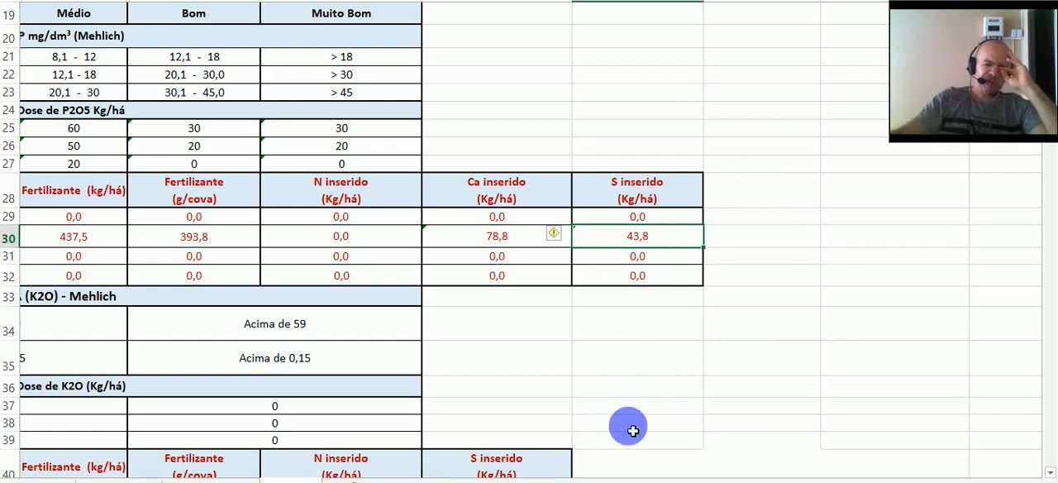
left_click_drag(814, 481, 627, 481)
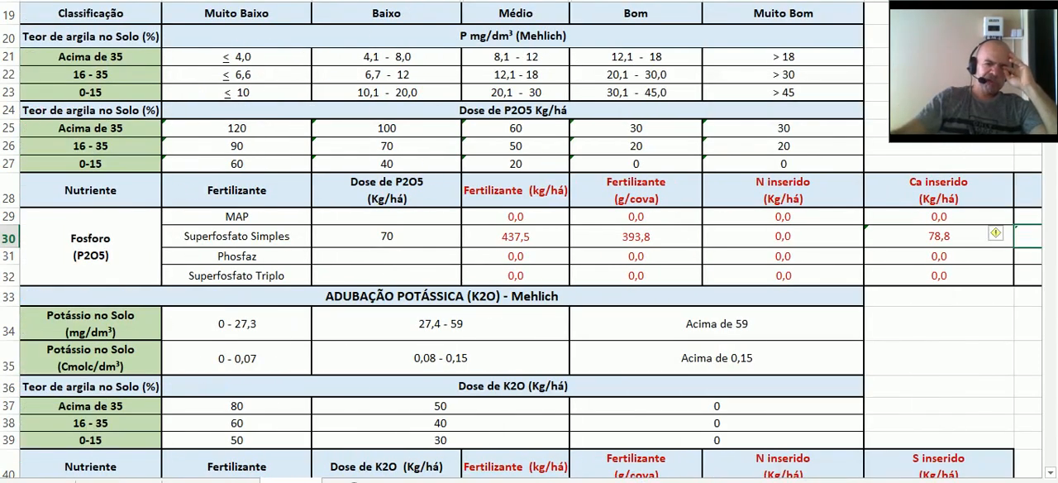
- Compare the soil potassium ranges in mg/dm³ and Cmolc/dm³ with the clay and potassium results in the soil reports
scroll(496, 135, "down", 4)
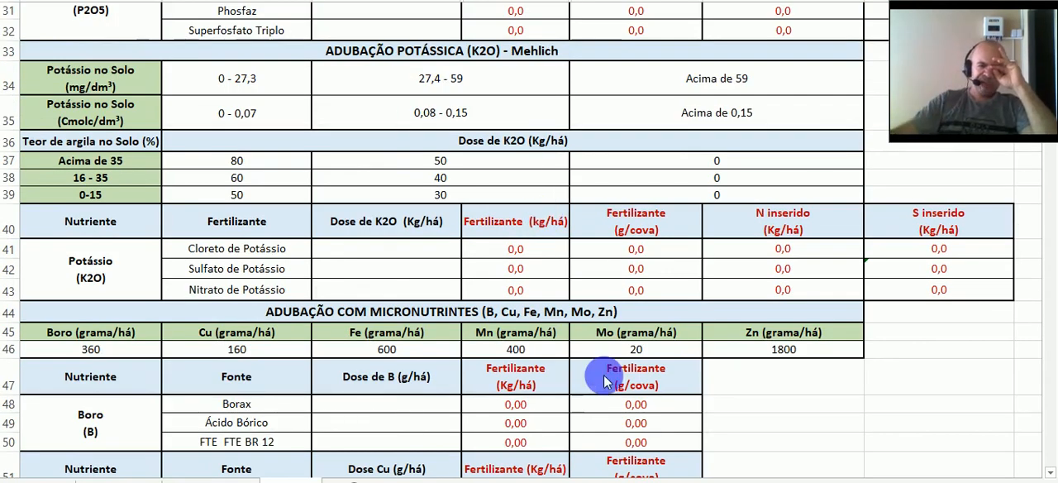
left_click(9, 85)
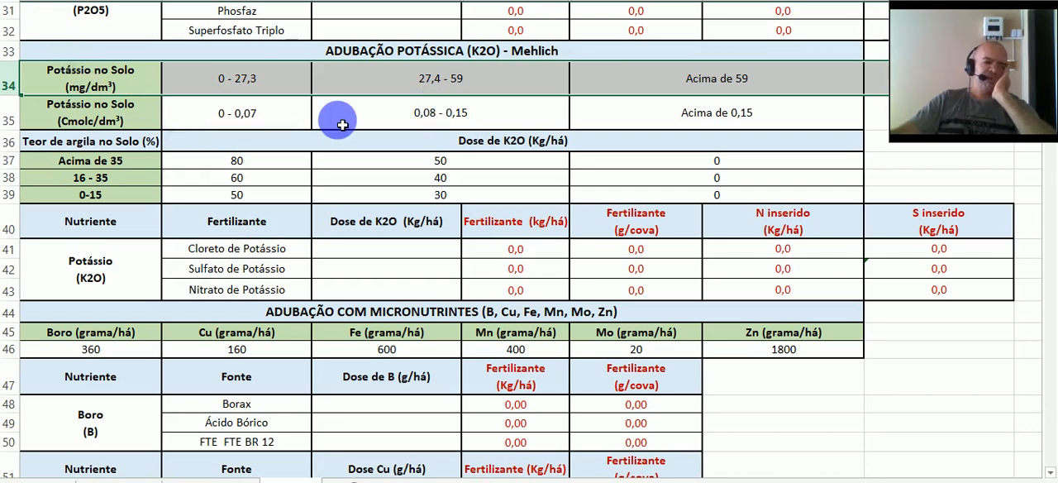
left_click(10, 120)
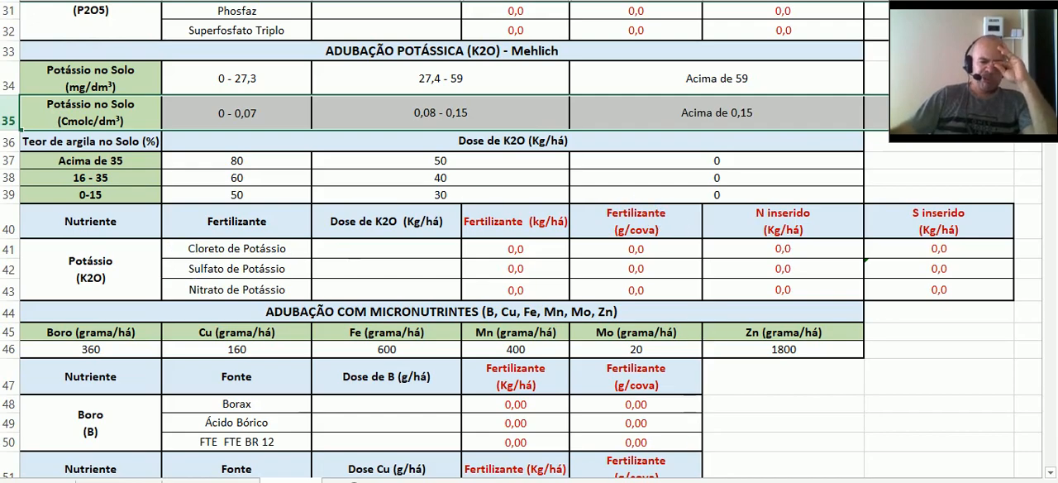
key("alt+Tab")
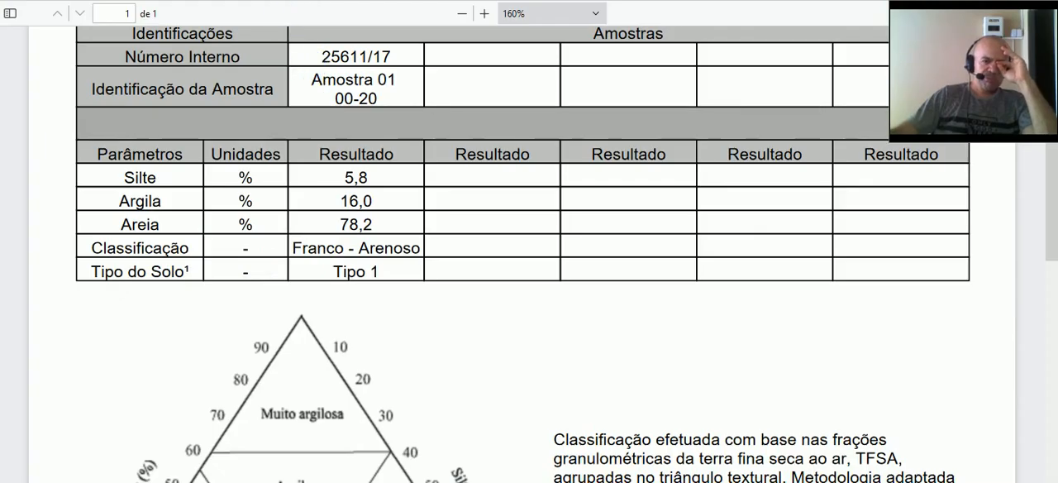
left_click(206, 1)
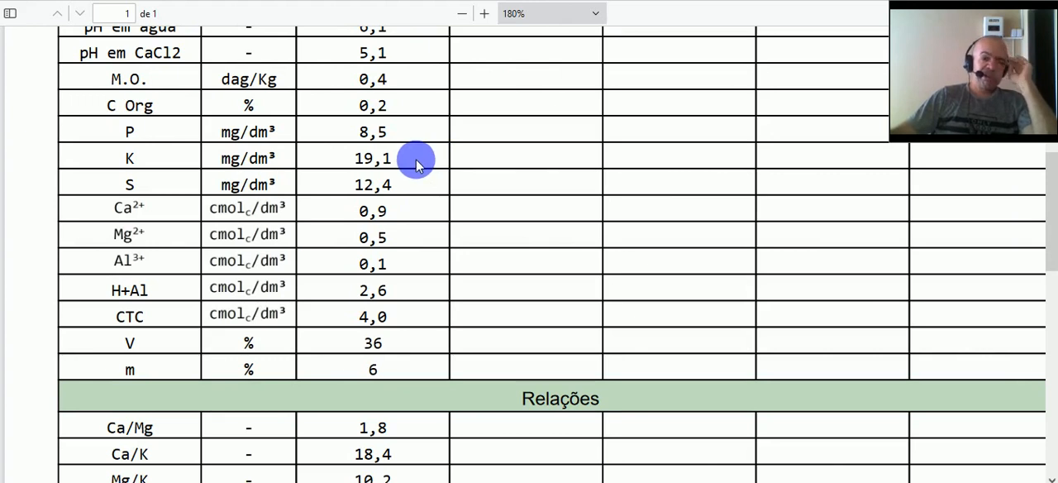
key("alt+Tab")
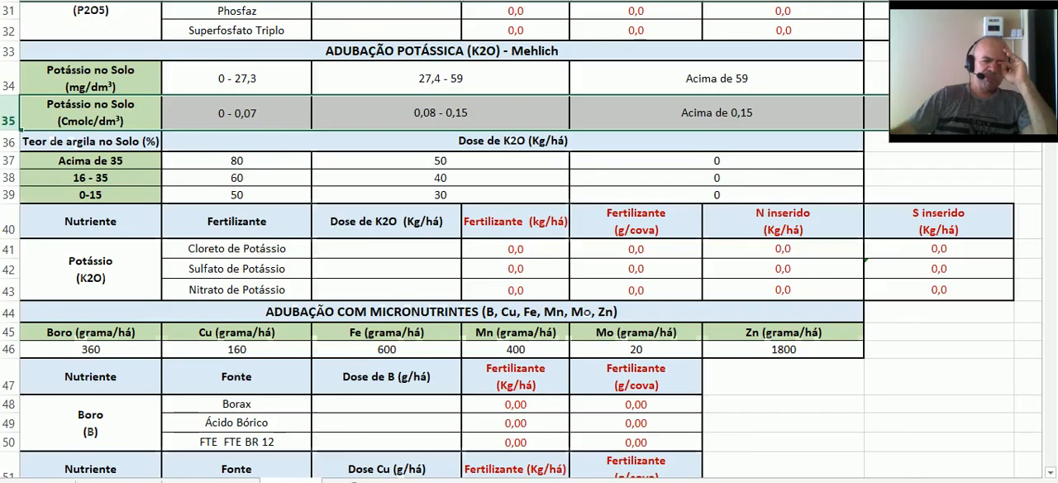
- Highlight the soil potassium row in mg/dm³ together with the 16 - 35 clay row of the K2O dose table
left_click(139, 177)
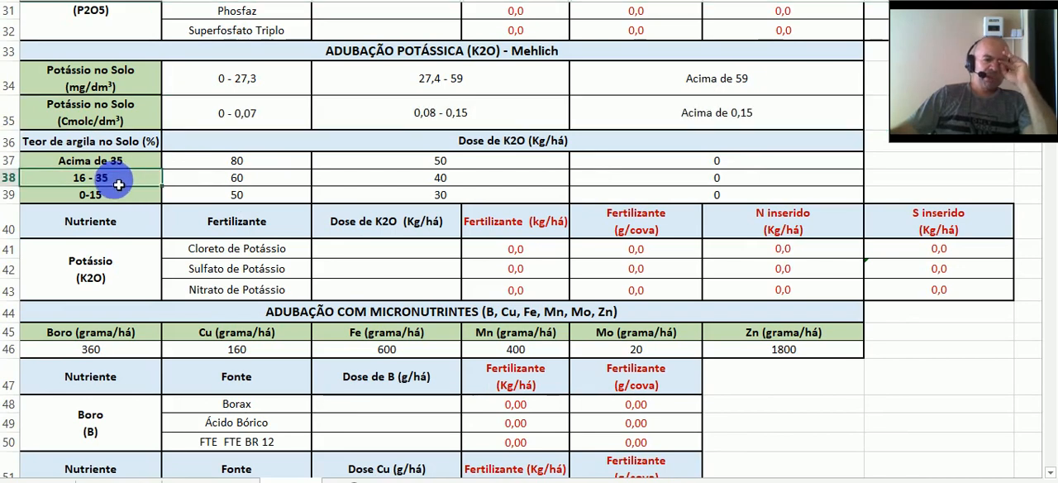
left_click(9, 86)
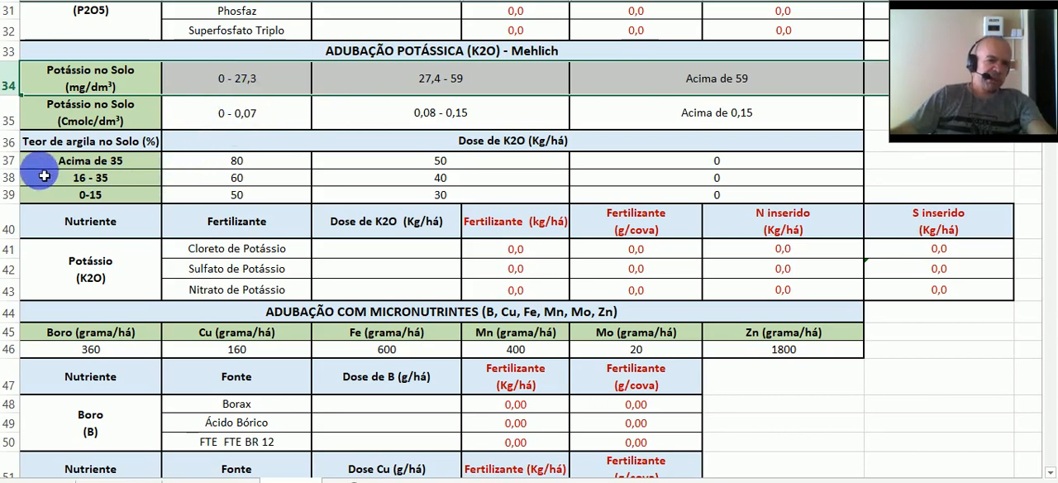
left_click(10, 177)
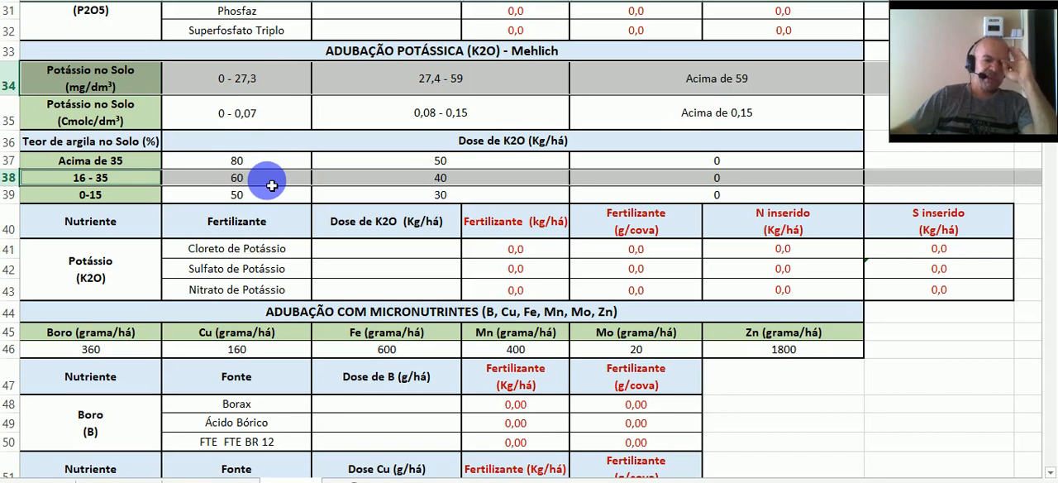
- Enter 60 kg/ha as the K2O dose for Nitrato de Potássio
left_click(363, 249)
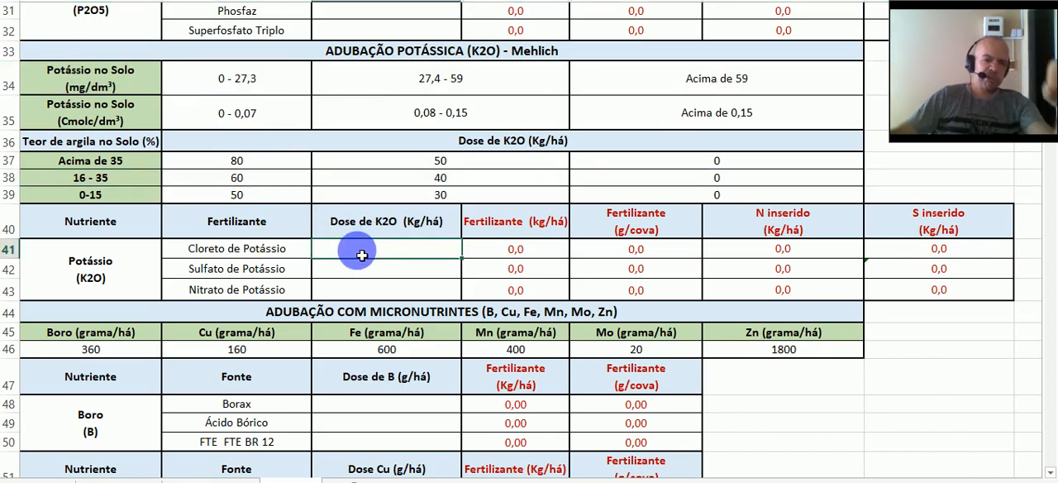
left_click(358, 290)
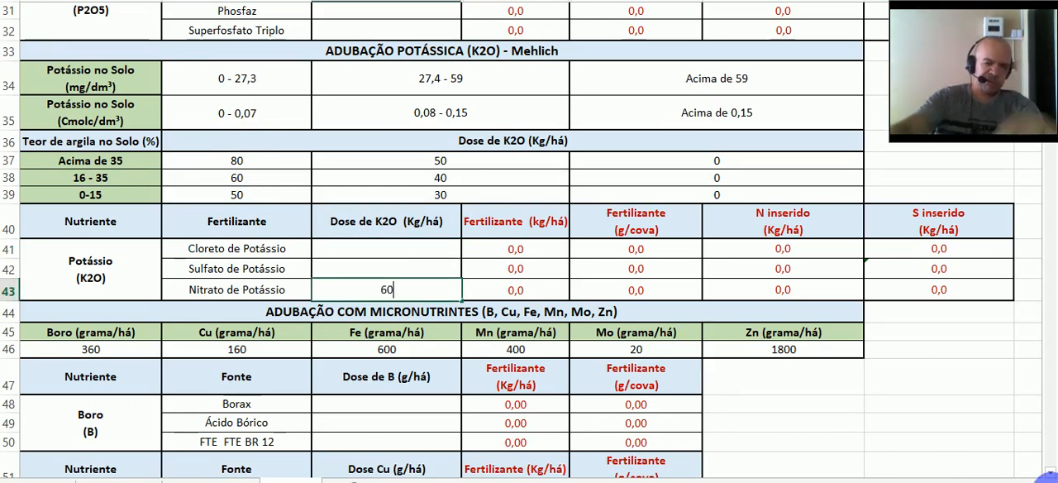
left_click(545, 283)
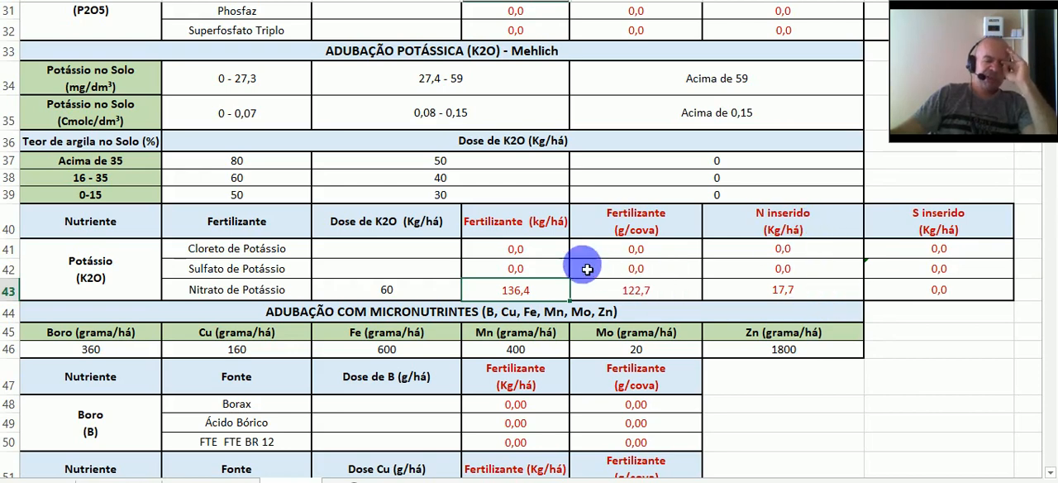
- Set the Uréia nitrogen dose to 43 kg/ha, discounting the nitrogen supplied by Nitrato de Potássio
scroll(395, 248, "up", 4)
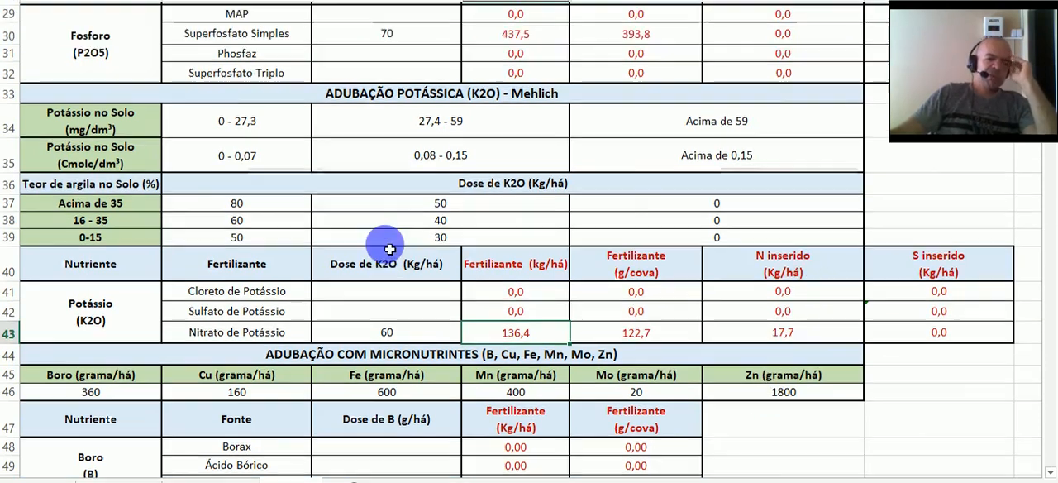
scroll(389, 249, "up", 5)
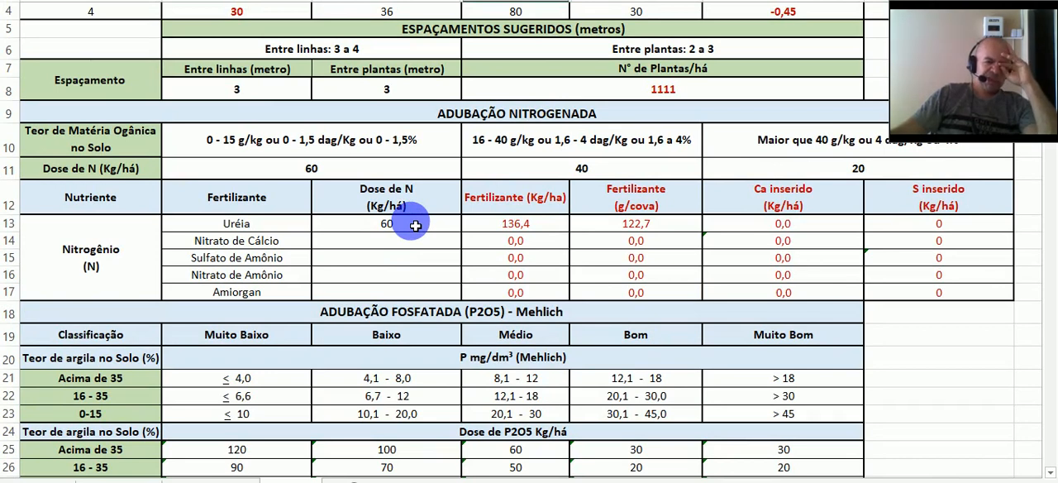
scroll(413, 220, "down", 5)
scroll(414, 134, "up", 2)
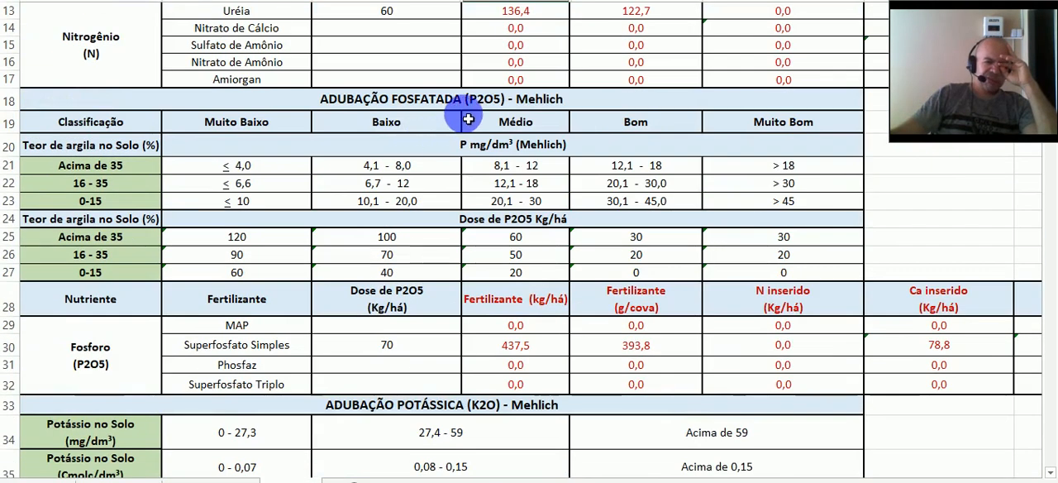
scroll(426, 199, "up", 2)
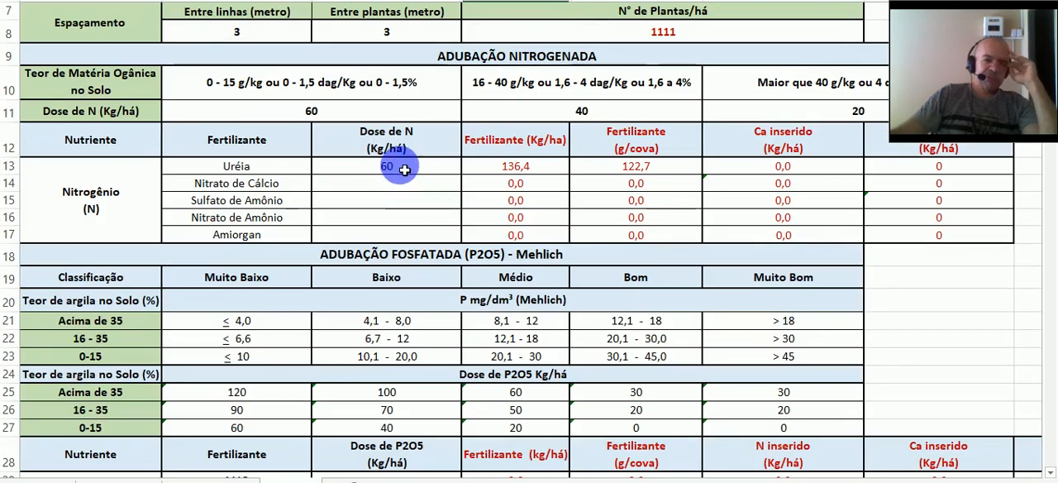
scroll(404, 169, "down", 7)
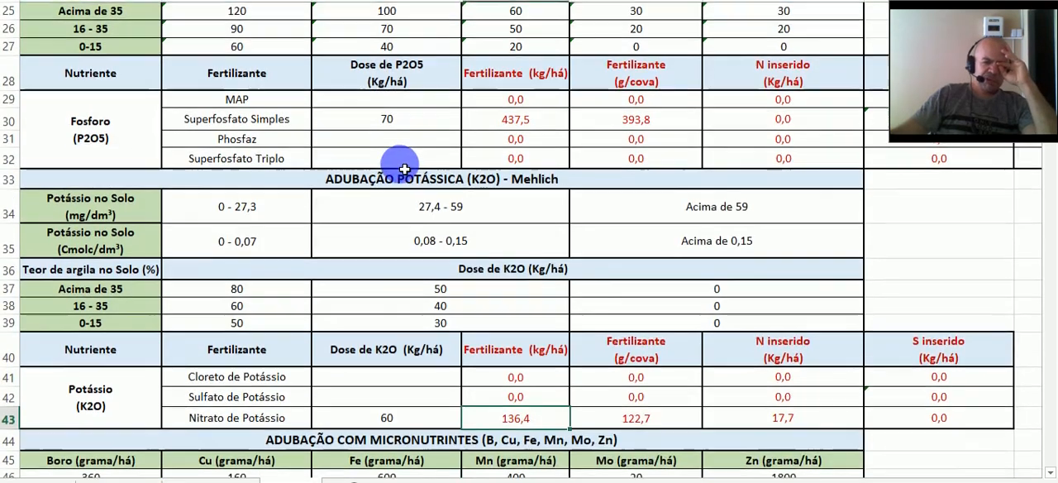
scroll(699, 302, "down", 1)
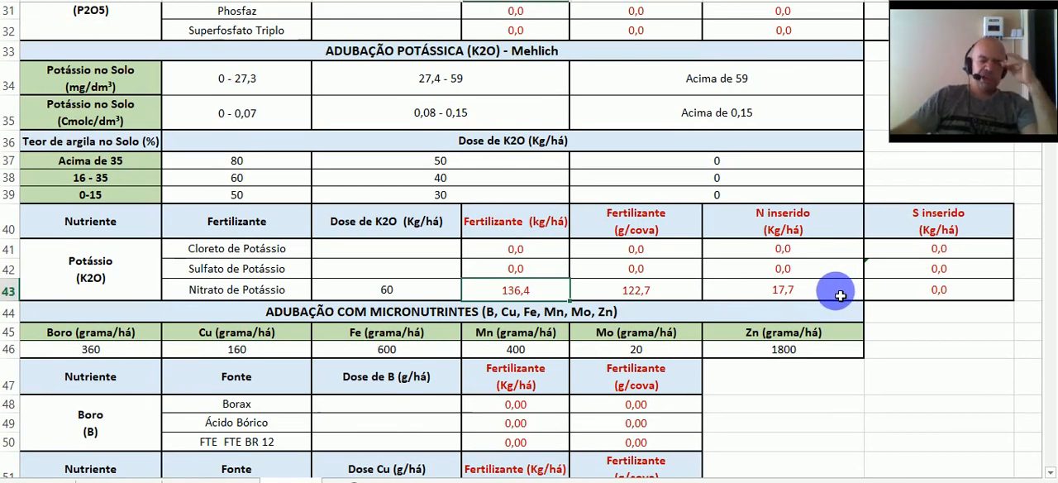
scroll(839, 295, "up", 8)
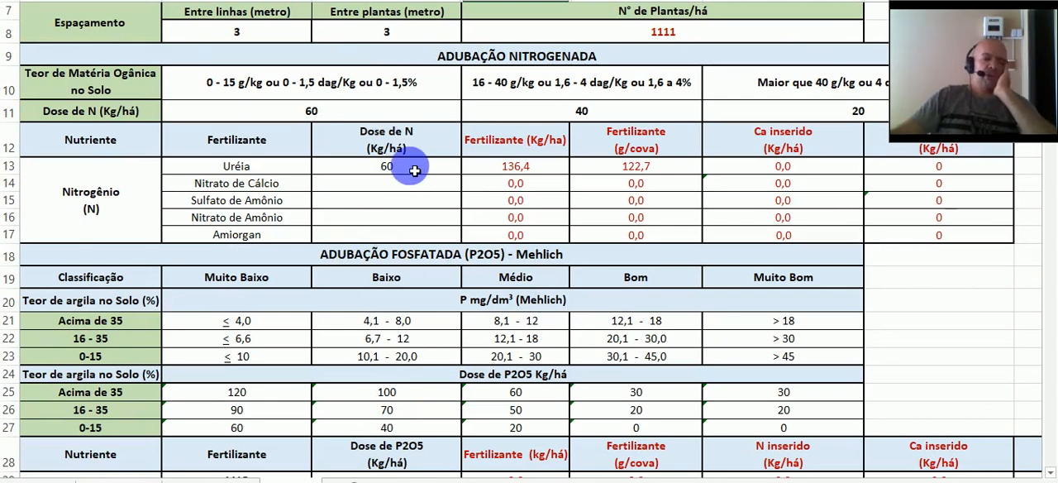
left_click(414, 170)
type("43")
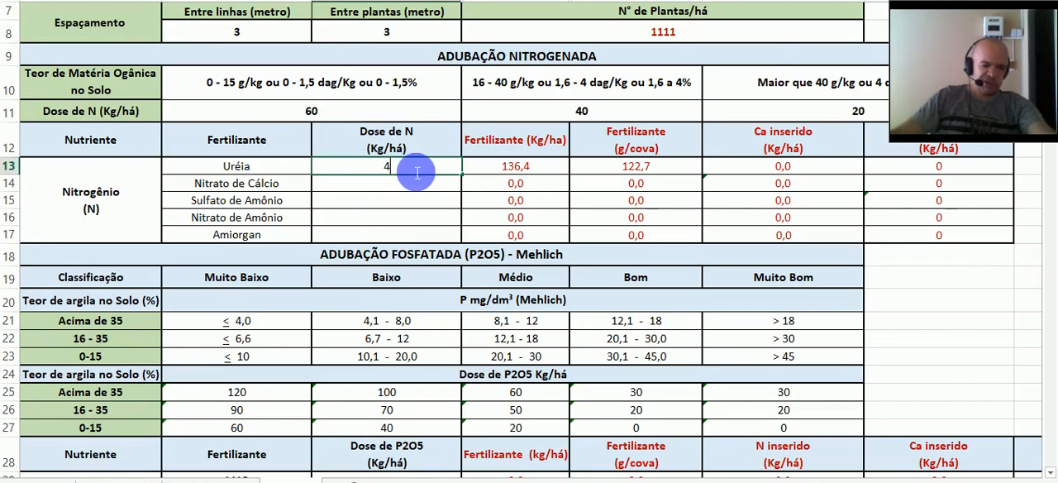
left_click(546, 172)
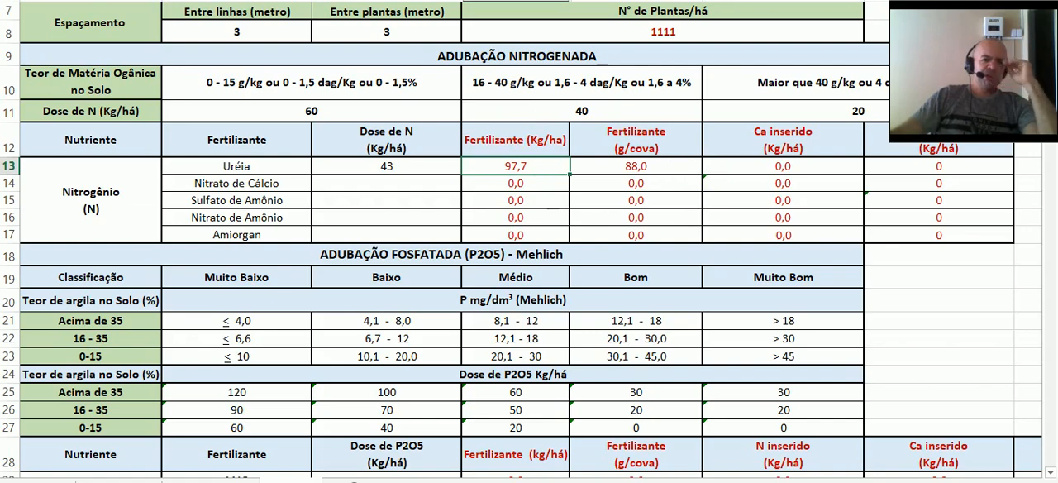
- Enter 360 g/ha as the boron dose for Borax in the micronutrient section
scroll(372, 98, "down", 9)
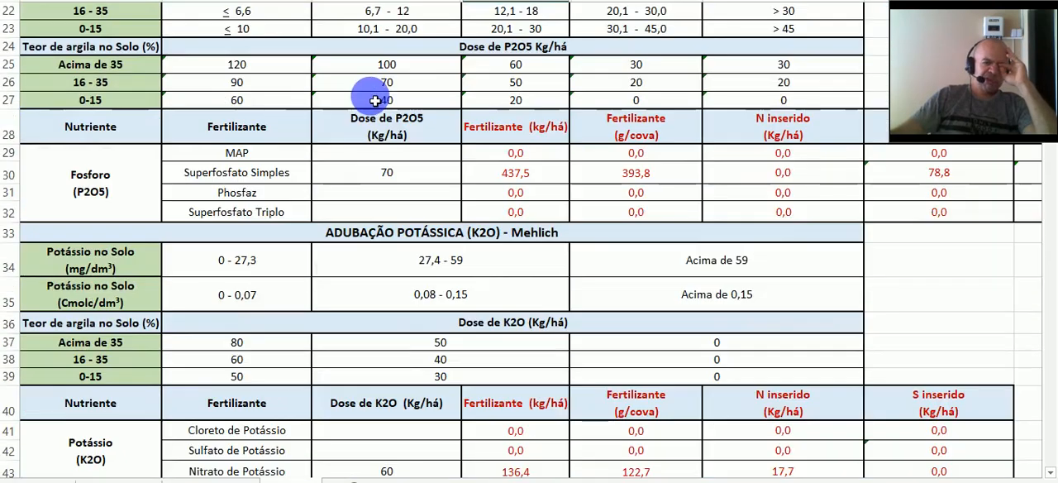
scroll(372, 100, "down", 3)
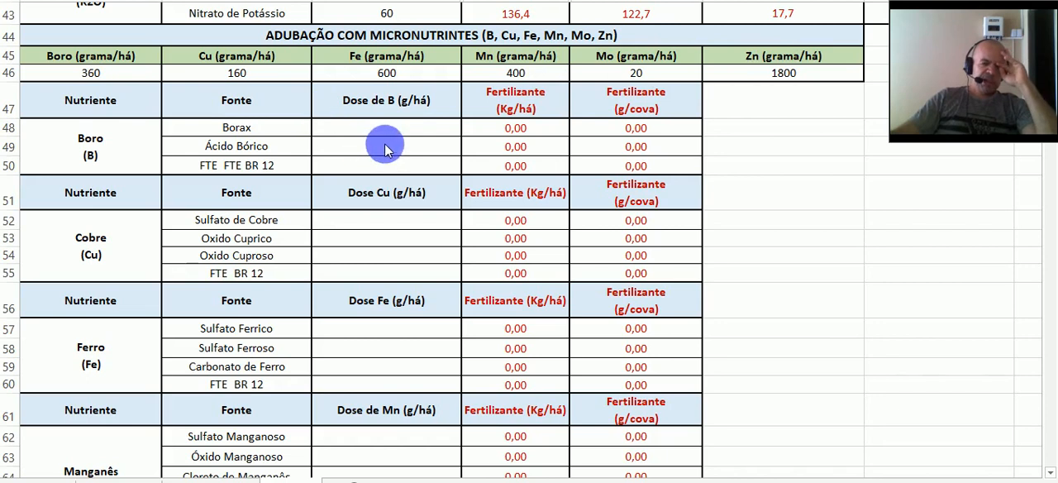
left_click(414, 131)
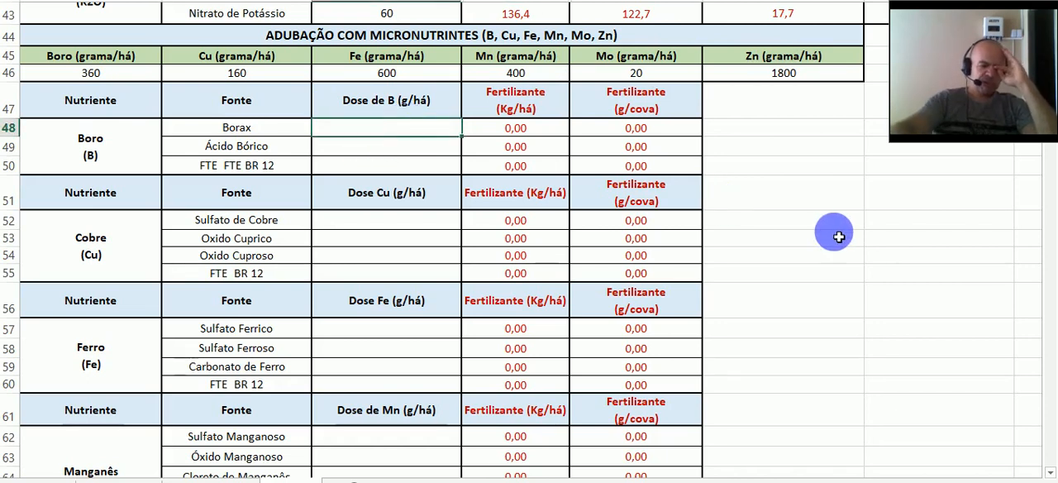
type("360")
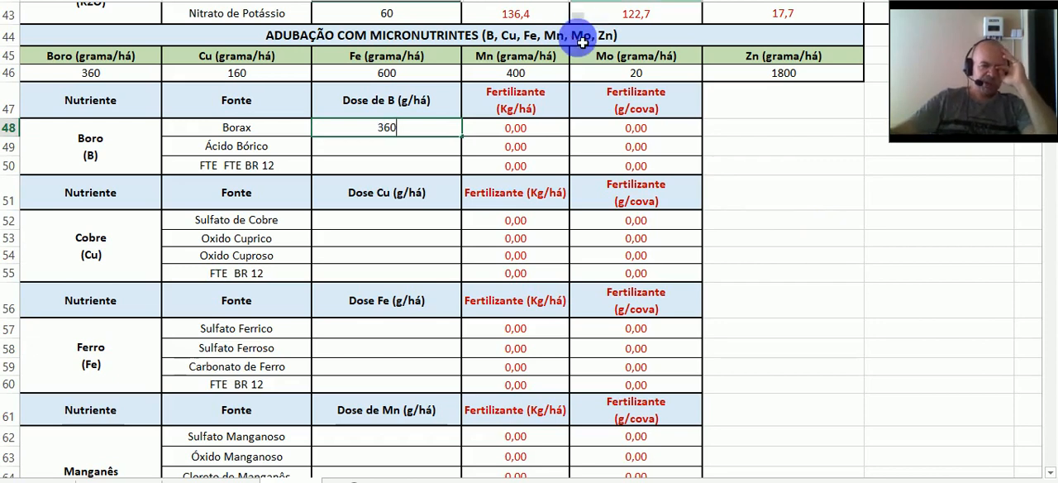
left_click(552, 131)
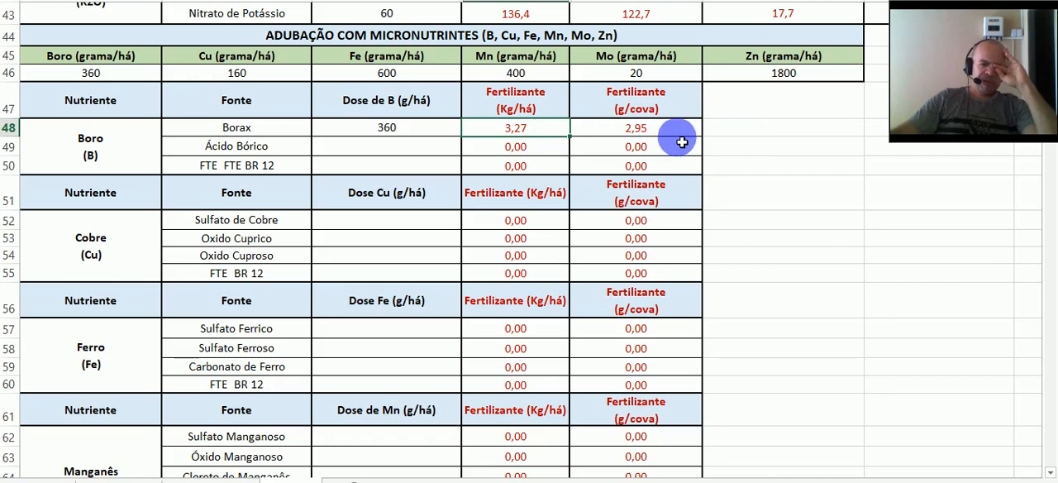
- Enter 160 g/ha as the copper dose for Sulfato de Cobre and check its fertilizer amount per planting hole
left_click(386, 229)
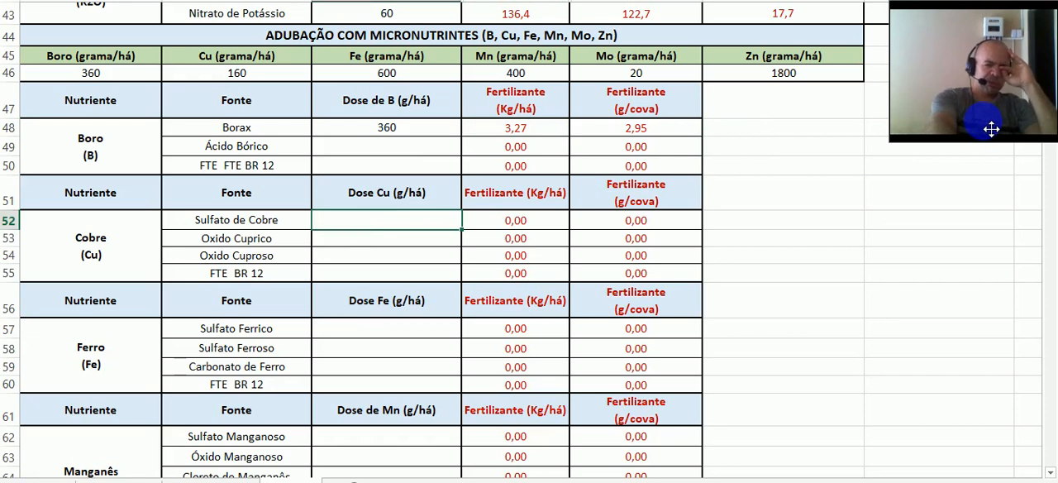
type("160")
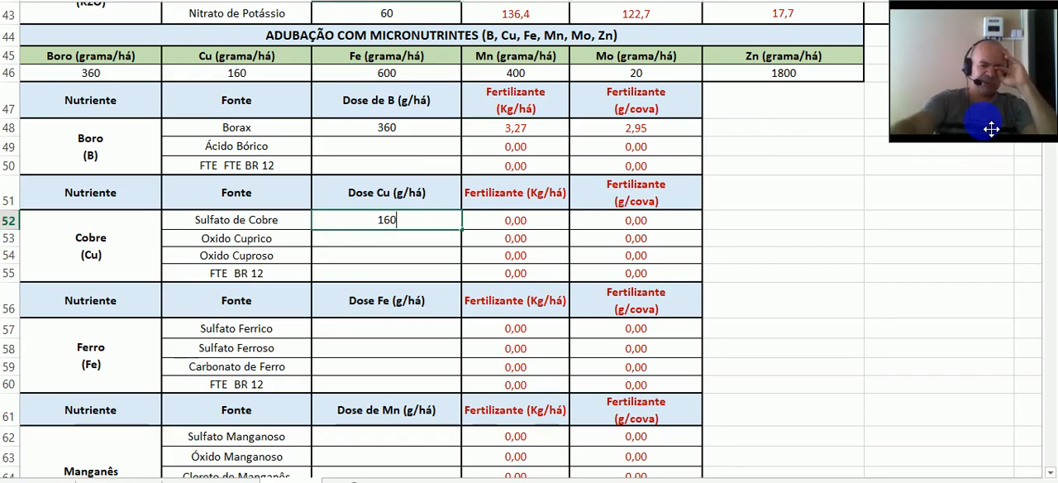
left_click(550, 226)
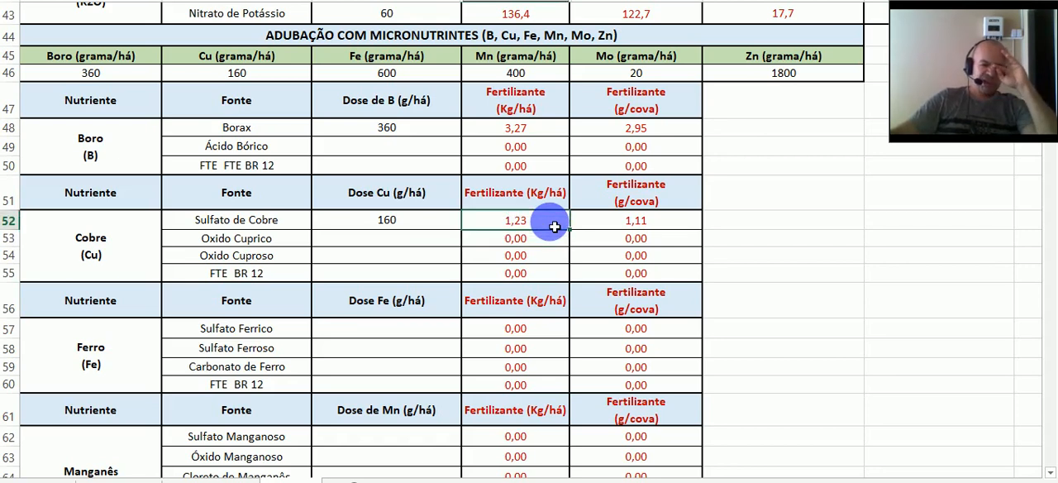
left_click(668, 225)
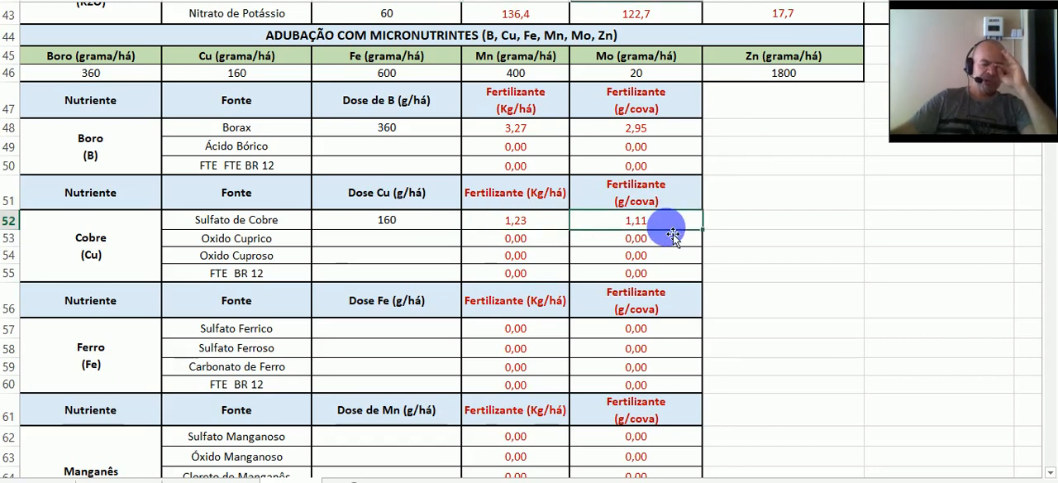
- Enter 600 g/ha as the iron dose for Sulfato Ferrico and check its fertilizer amount per planting hole
left_click(386, 336)
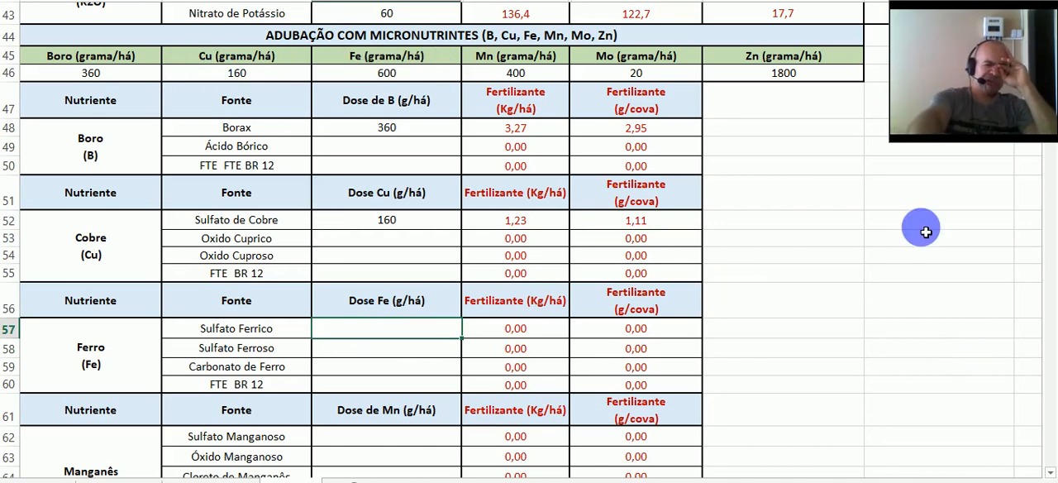
type("600")
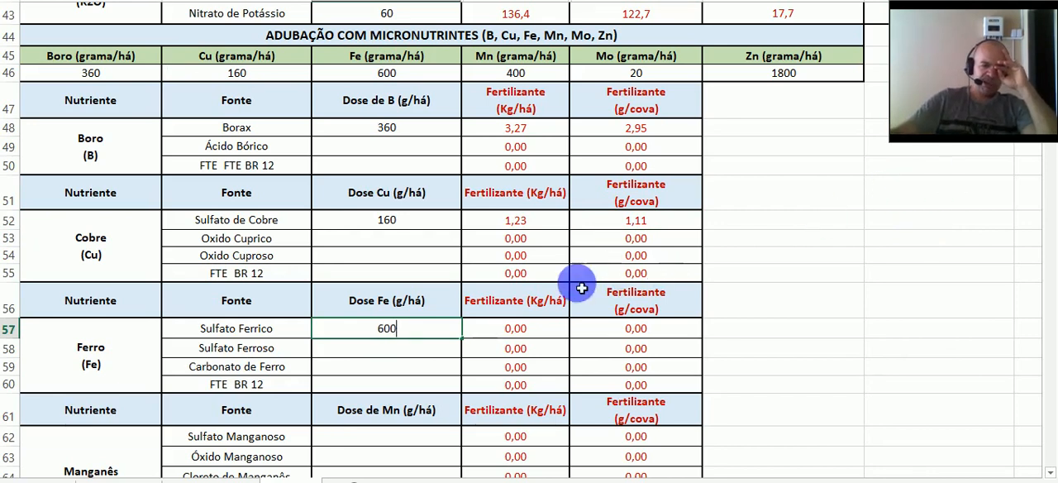
left_click(548, 327)
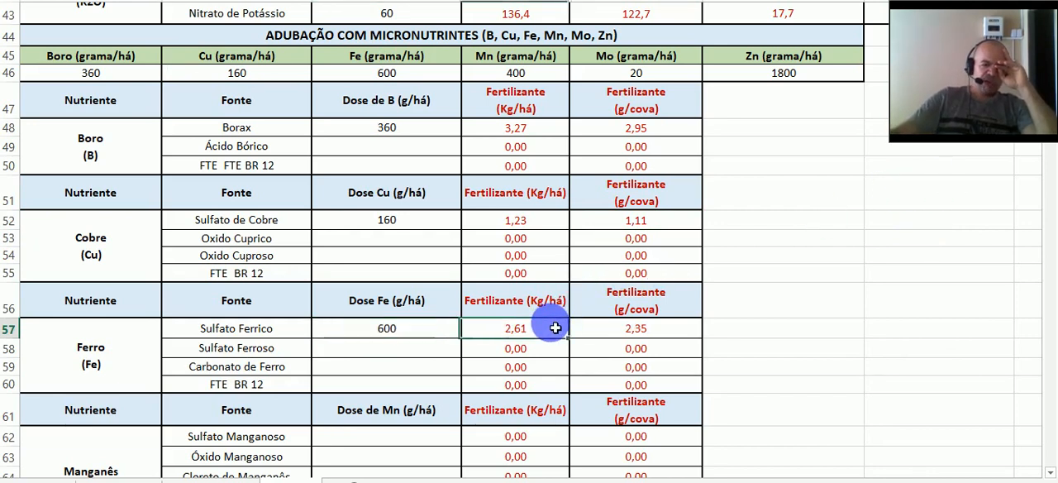
left_click(681, 336)
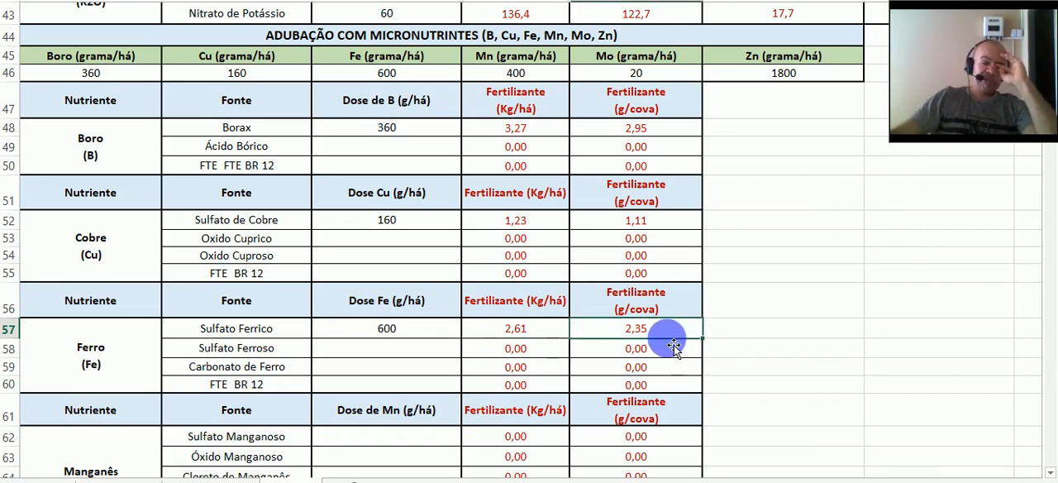
- Enter 400 g/ha as the manganese dose for Sulfato Manganoso and check its fertilizer amount per hectare
scroll(492, 356, "down", 2)
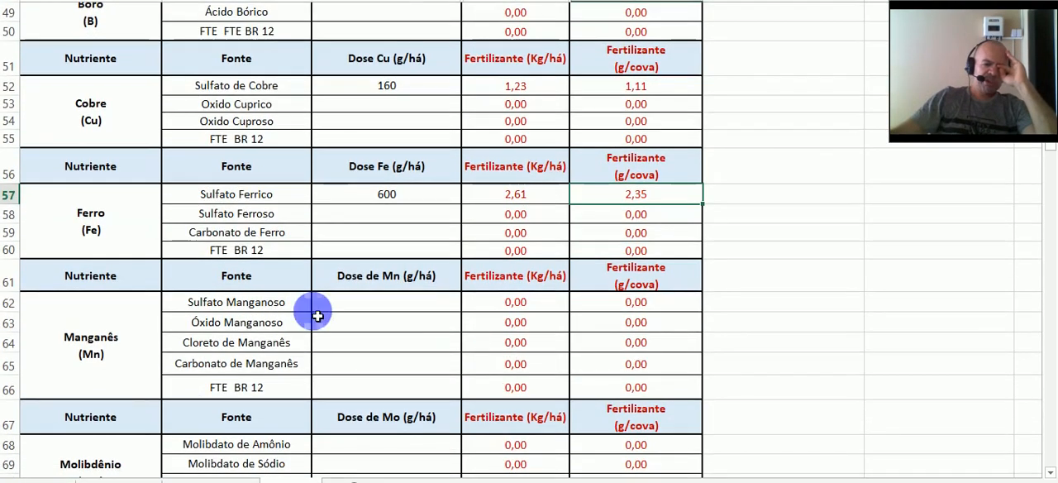
scroll(281, 289, "up", 1)
scroll(392, 72, "up", 1)
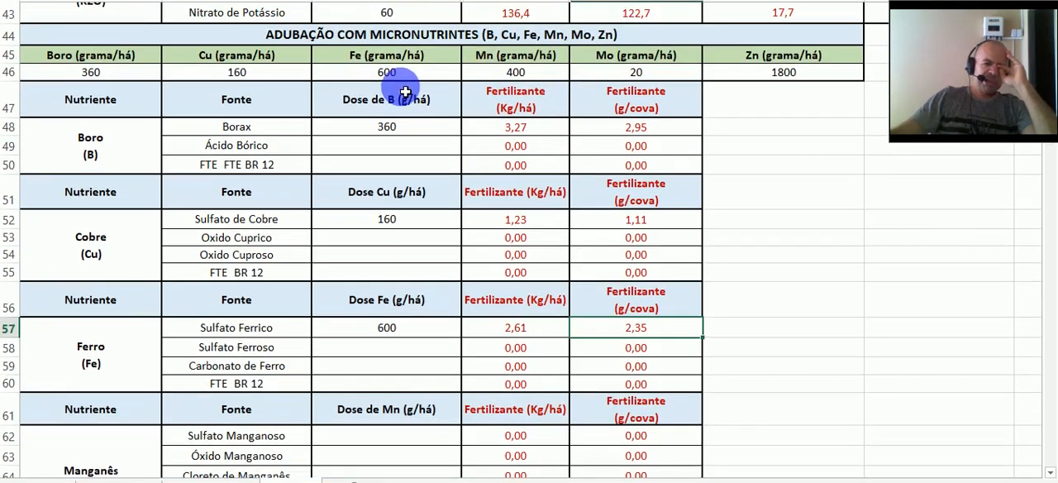
left_click(558, 78)
scroll(471, 230, "down", 3)
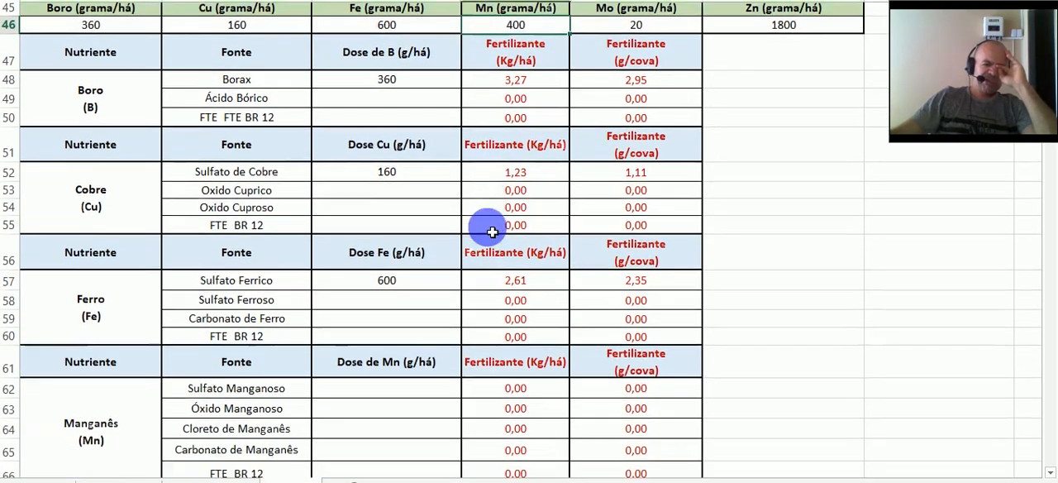
left_click(443, 232)
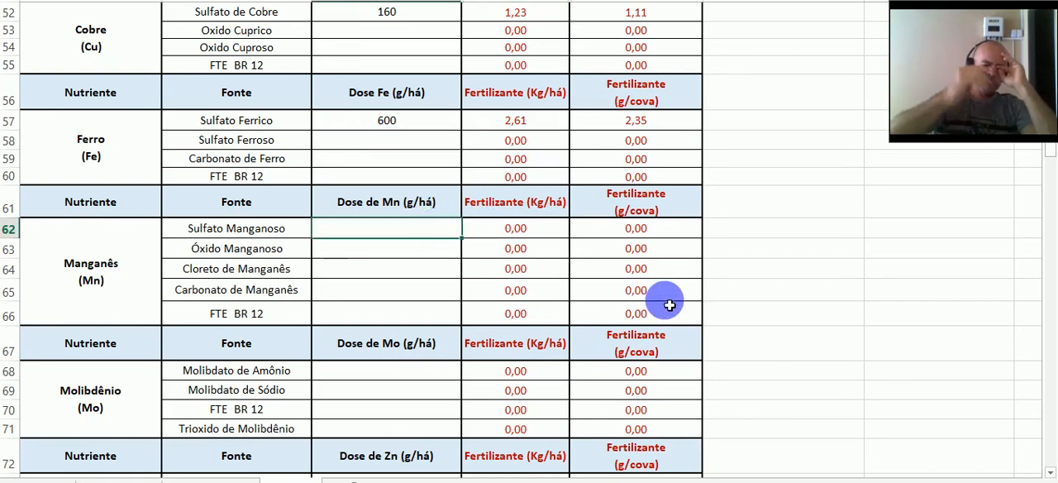
scroll(555, 229, "up", 2)
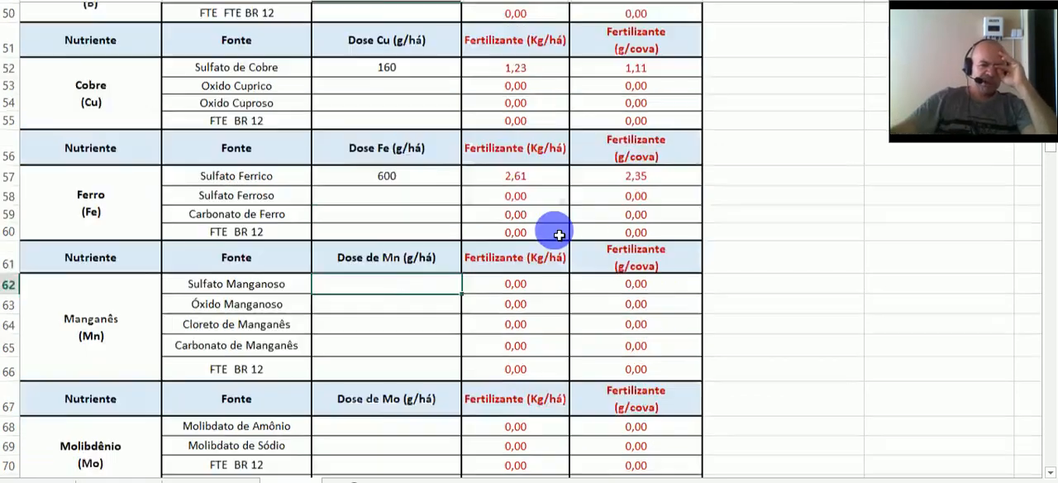
scroll(558, 235, "down", 1)
scroll(558, 235, "down", 1)
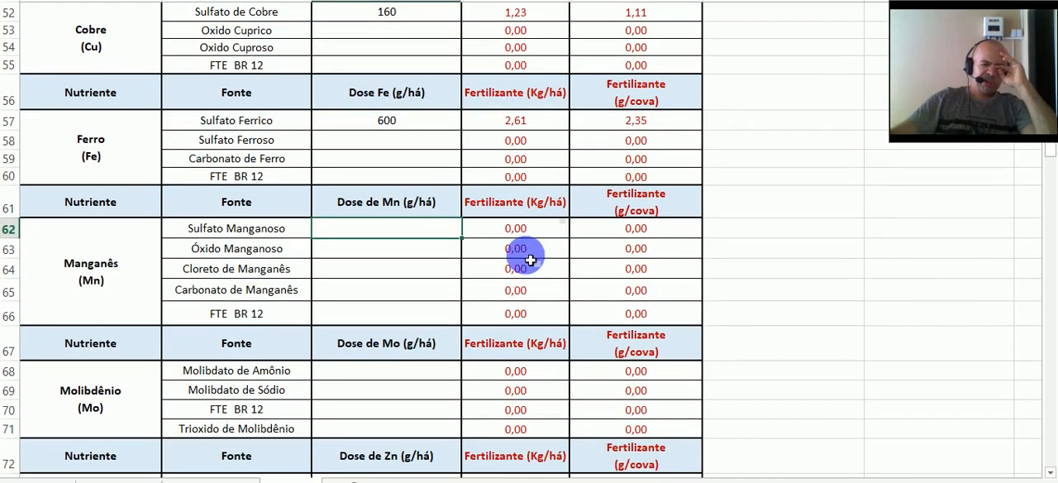
type("400")
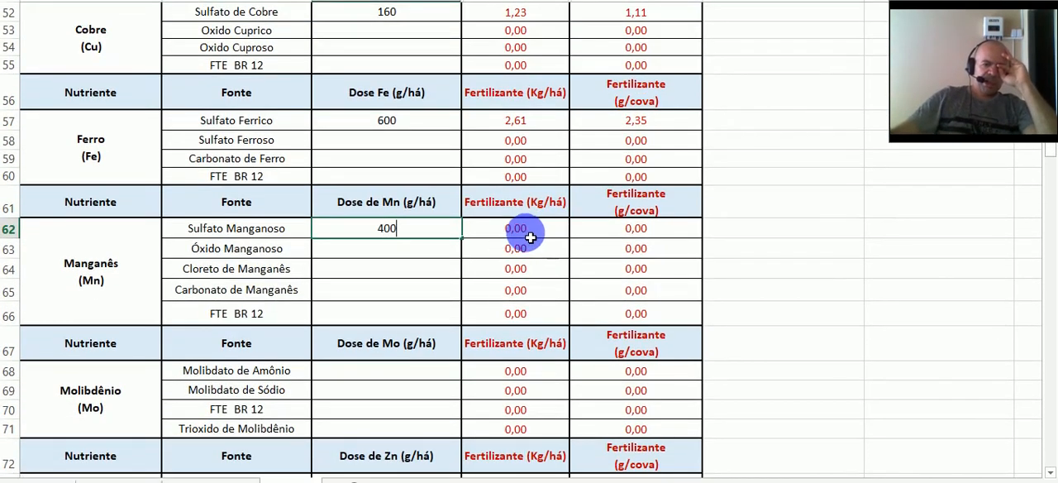
left_click(531, 229)
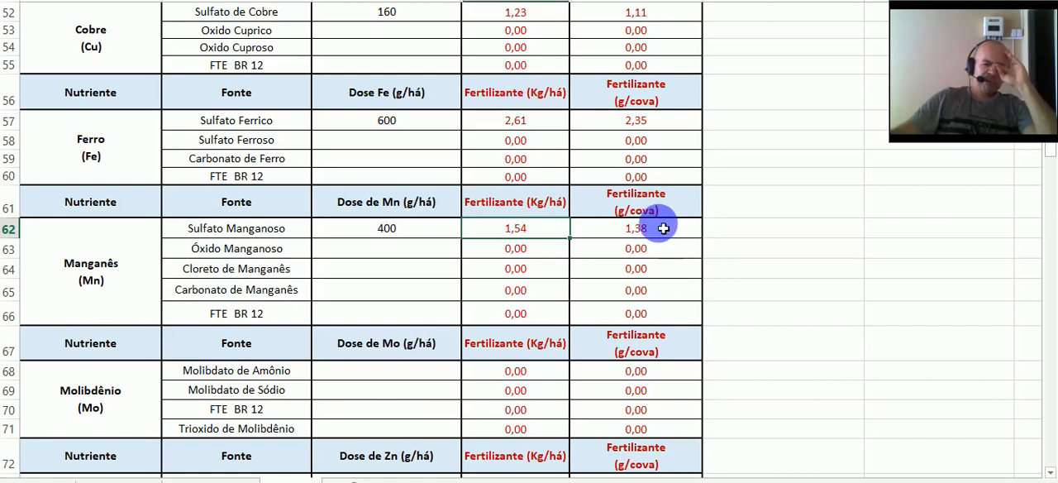
- Enter 20 g/ha as the molybdenum dose for Molibdato de Amônio and check its fertilizer amounts per hectare and per planting hole
scroll(664, 223, "down", 3)
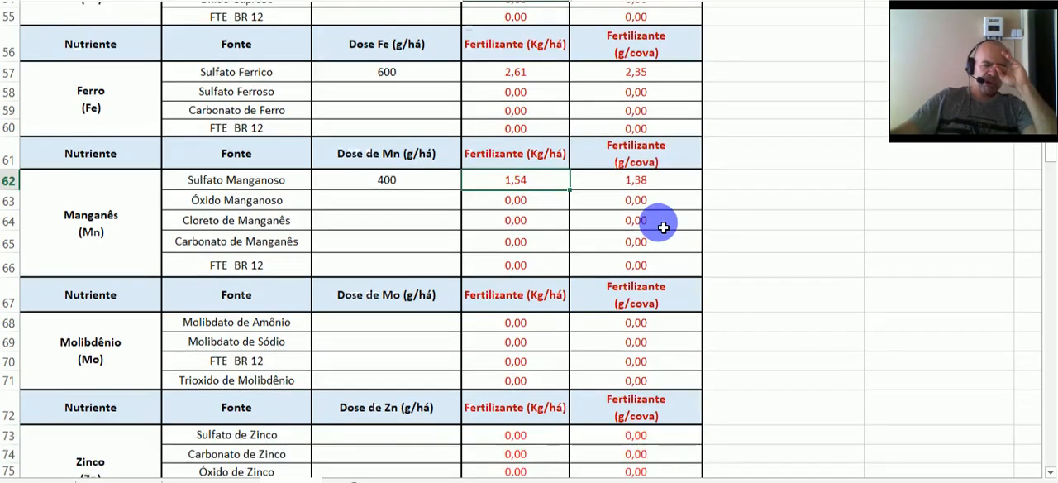
scroll(333, 218, "up", 5)
scroll(427, 156, "up", 2)
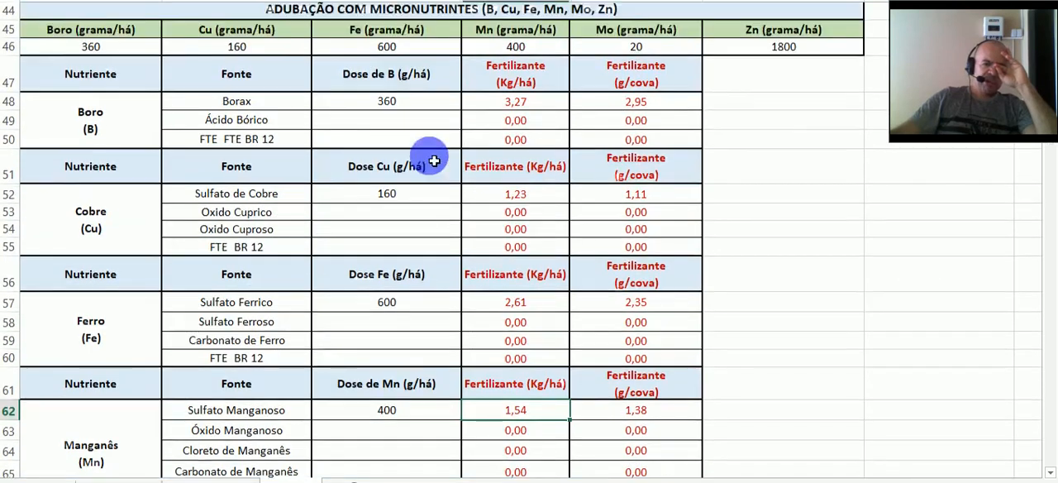
scroll(659, 132, "down", 6)
scroll(649, 157, "down", 2)
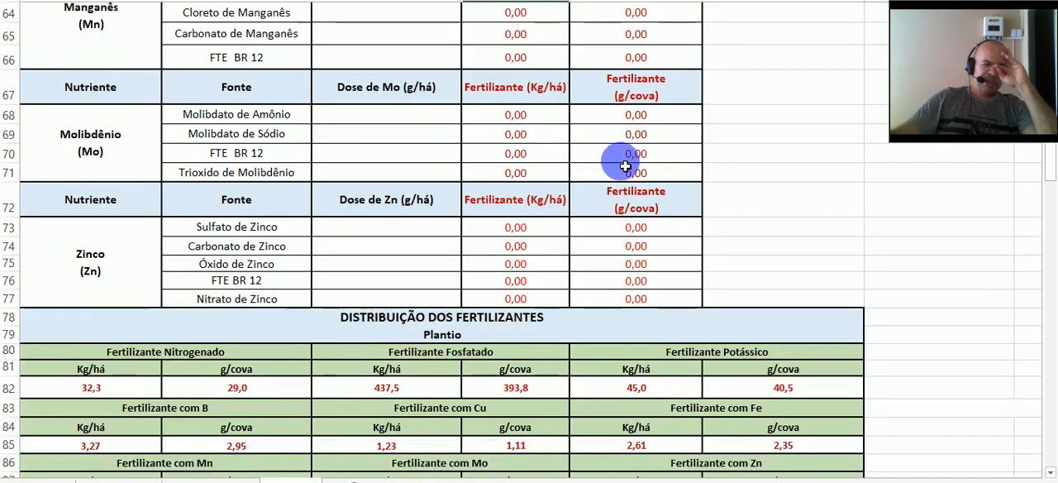
left_click(380, 116)
type("2")
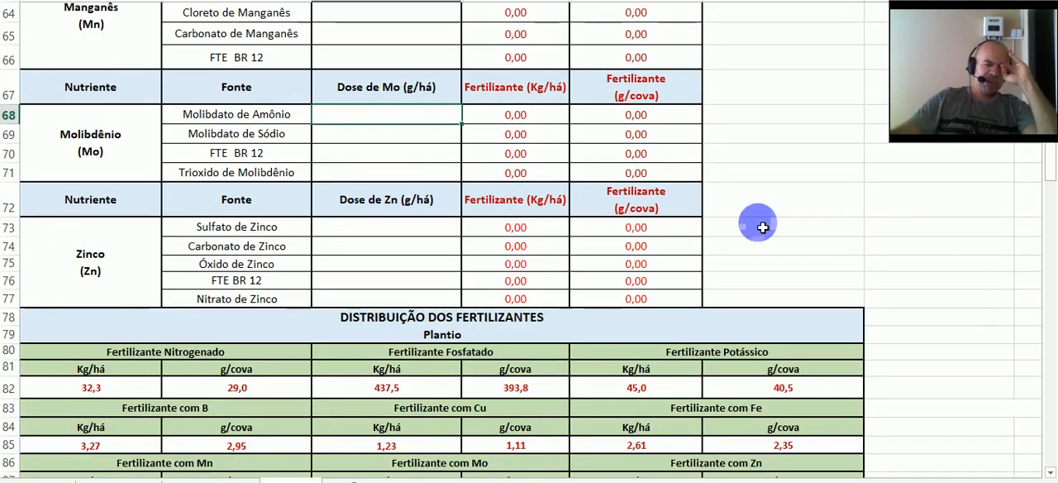
type("0")
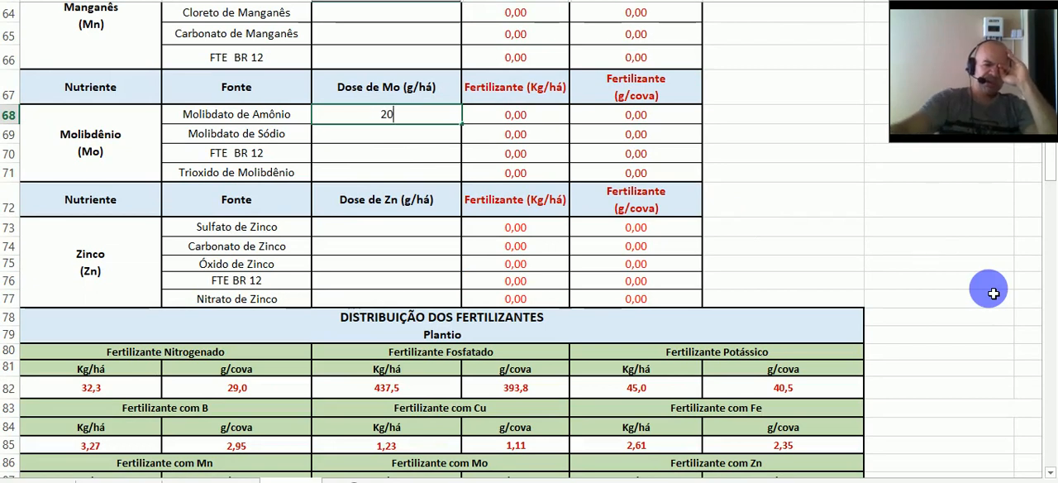
left_click(539, 117)
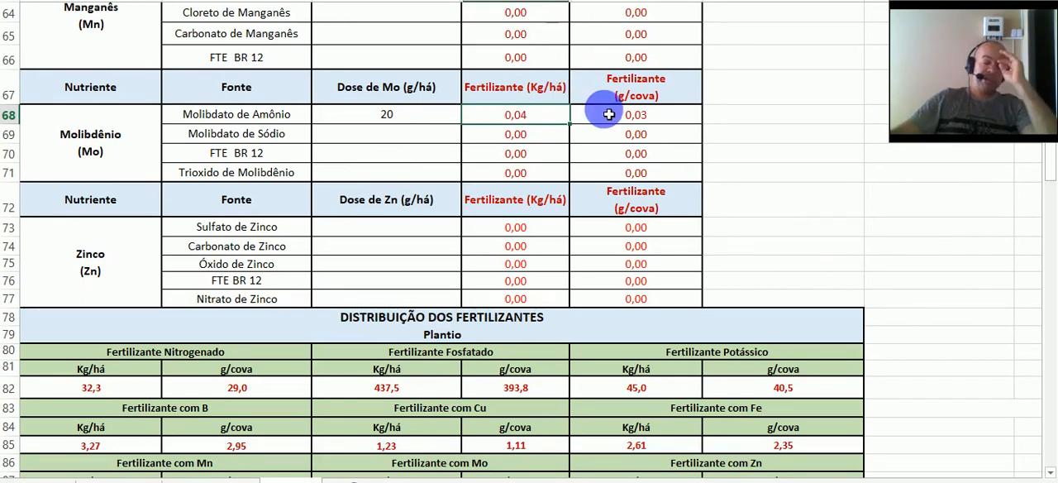
left_click(665, 111)
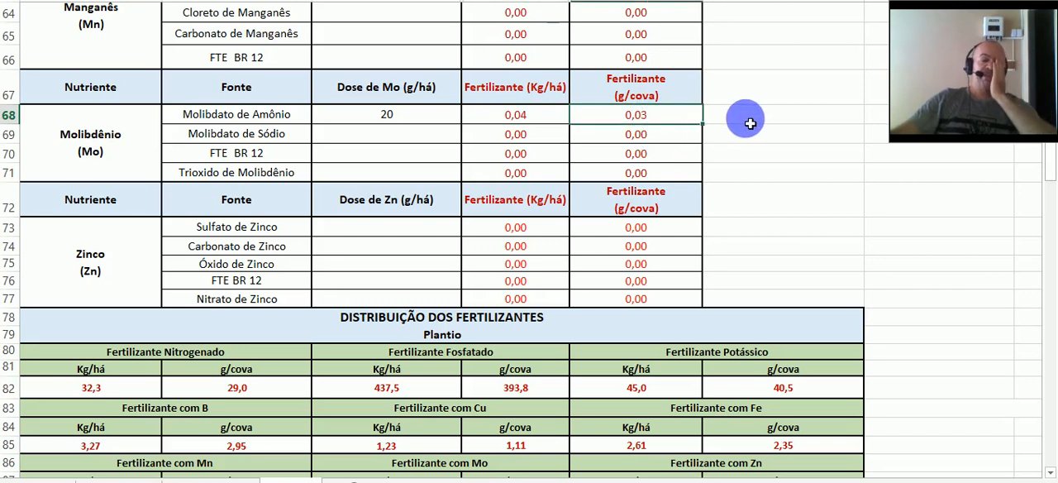
- Enter 1800 g/ha as the zinc dose for Sulfato de Zinco, matching the recommendation row, and check its fertilizer amount per hectare
left_click(373, 233)
scroll(385, 238, "up", 5)
scroll(385, 238, "up", 2)
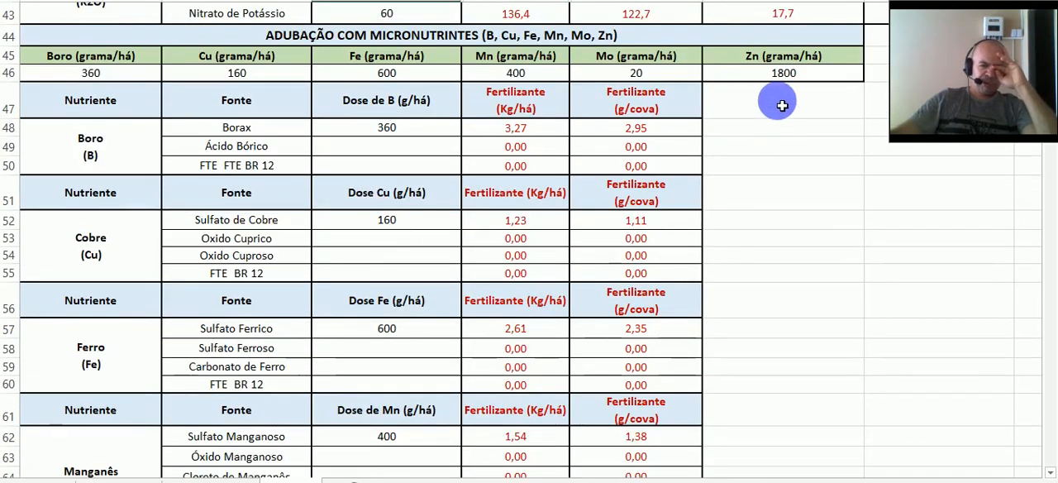
left_click(786, 73)
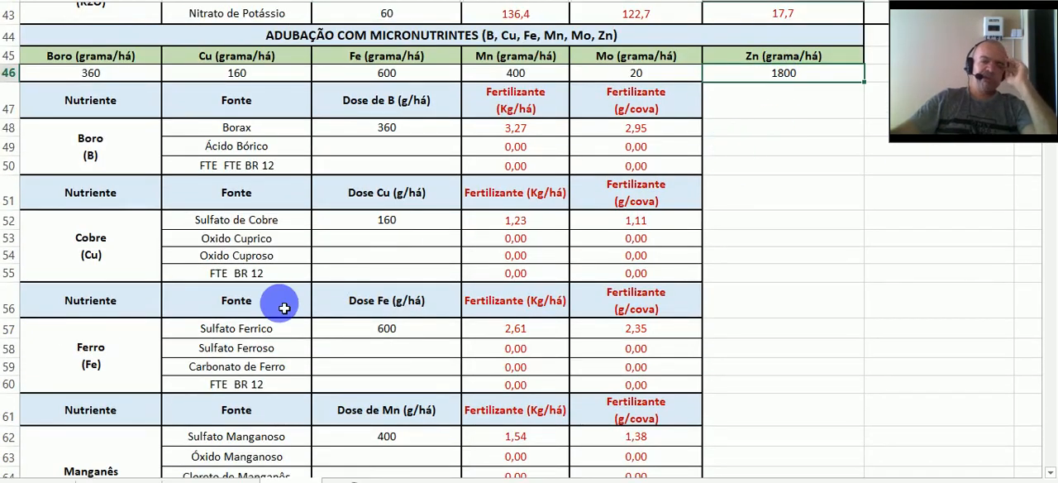
scroll(284, 306, "down", 8)
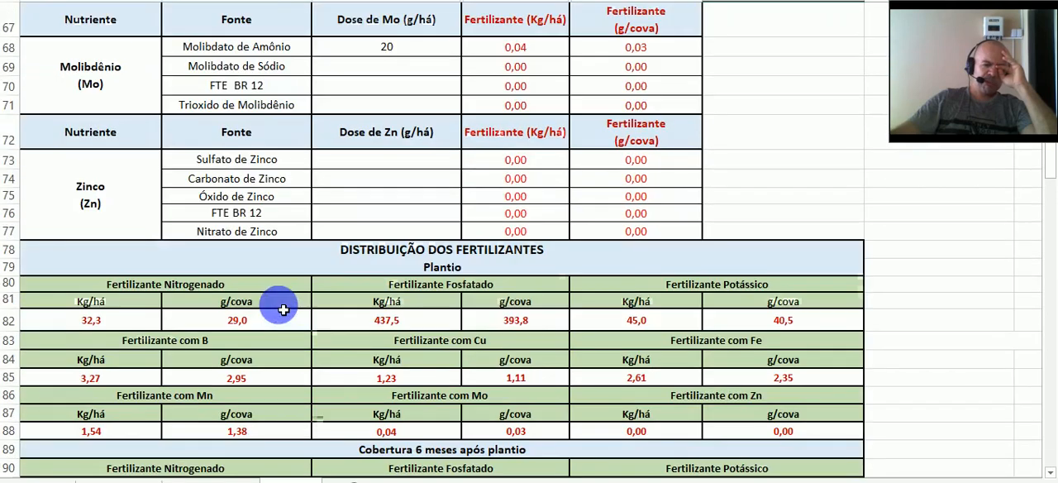
left_click(439, 157)
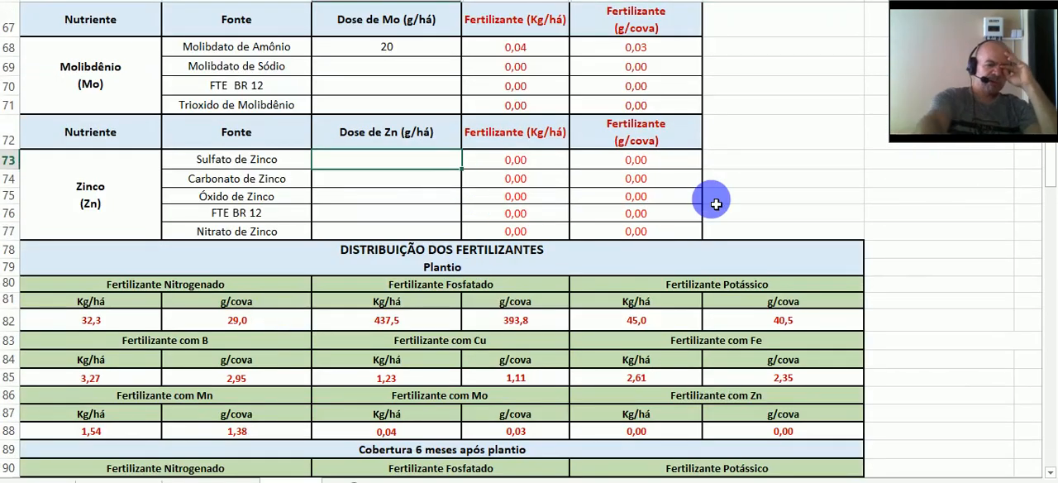
type("1")
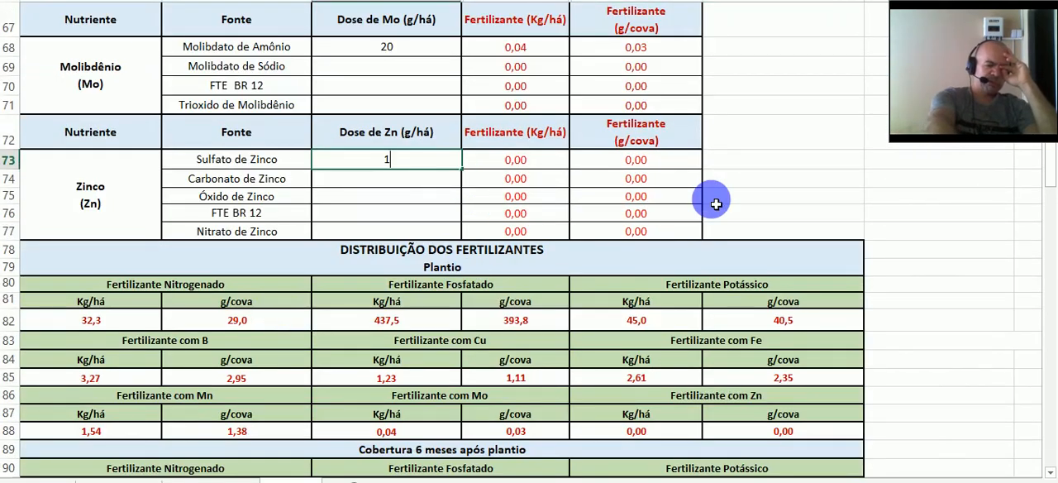
type("800")
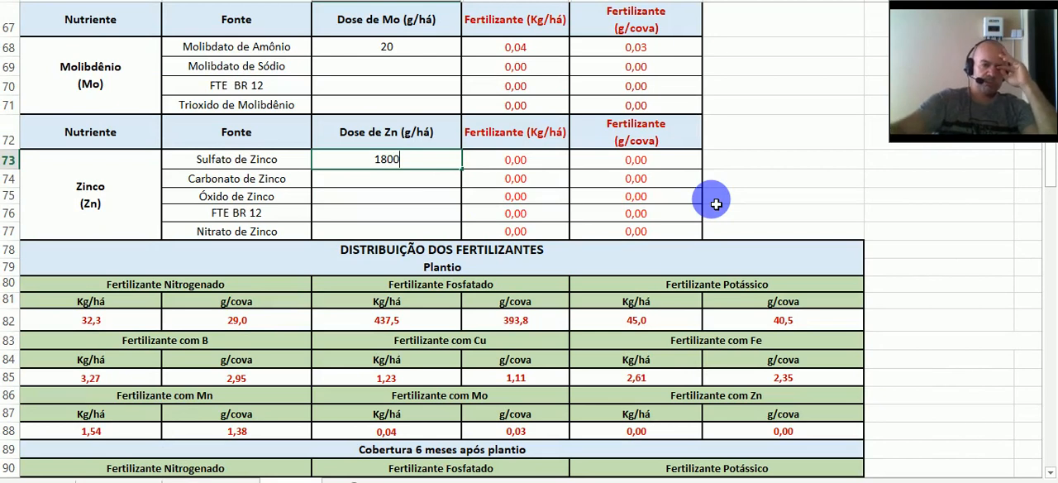
left_click(556, 167)
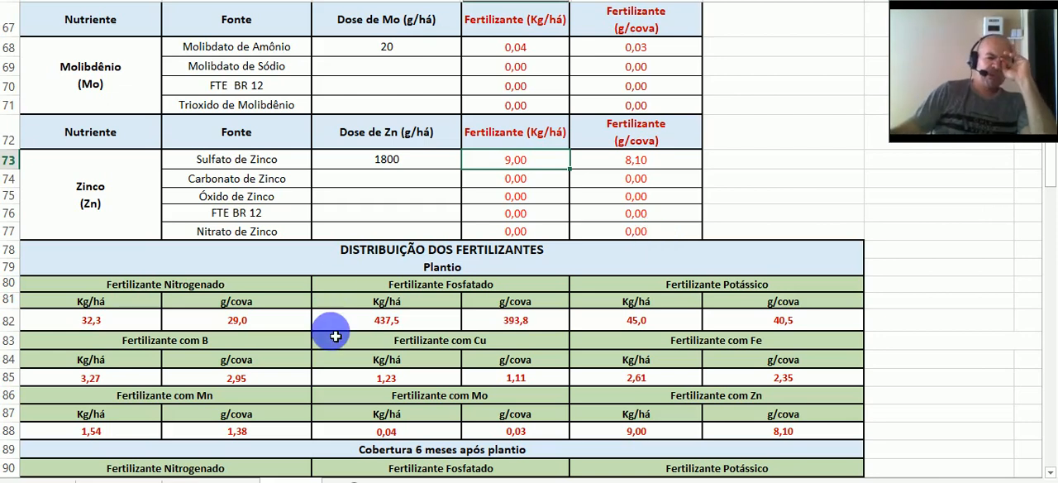
- Review the planting amounts of nitrogen and phosphate fertilizer in the fertilizer distribution table
scroll(335, 336, "down", 2)
scroll(334, 336, "down", 1)
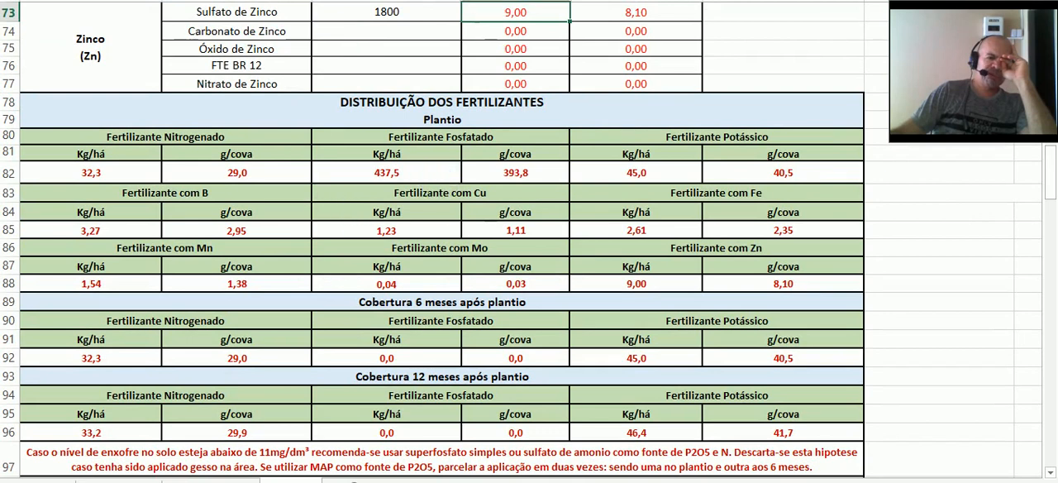
scroll(524, 205, "down", 1)
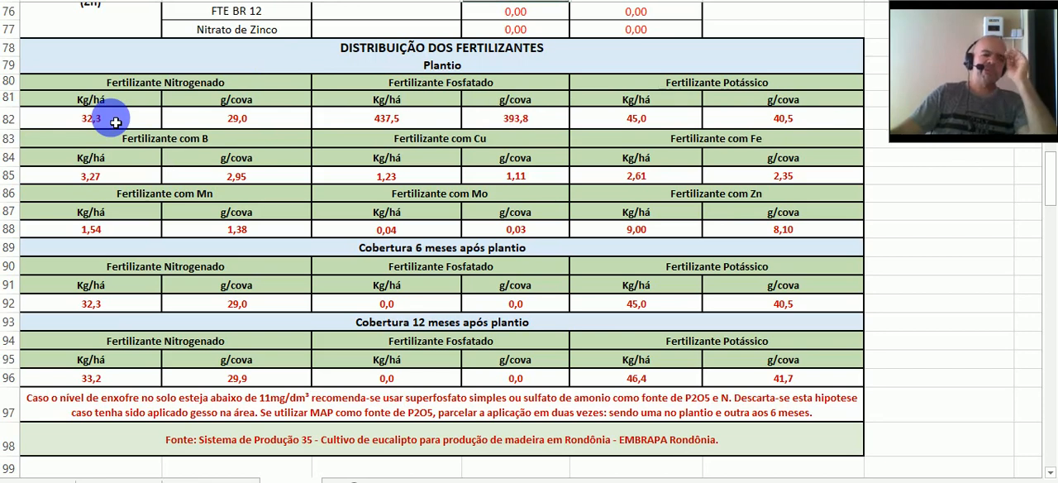
left_click(267, 126)
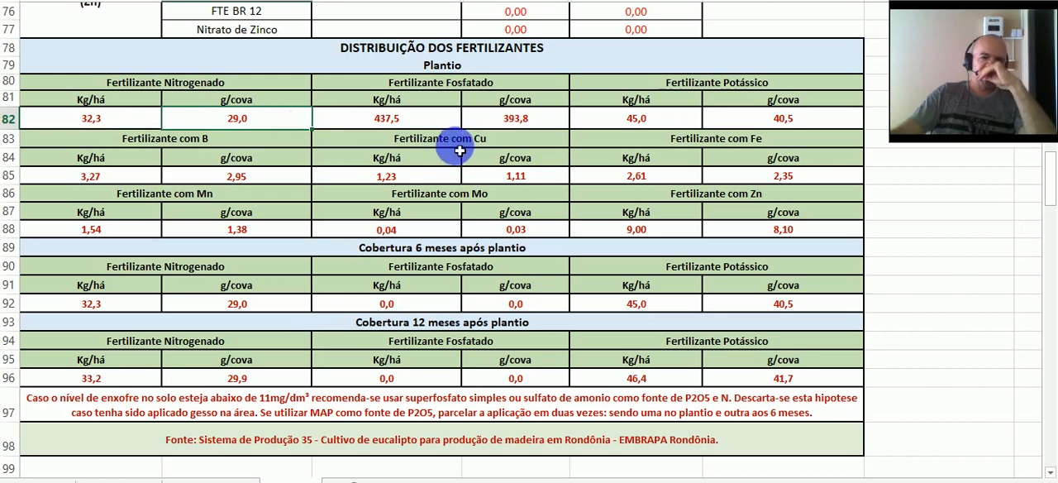
left_click(438, 122)
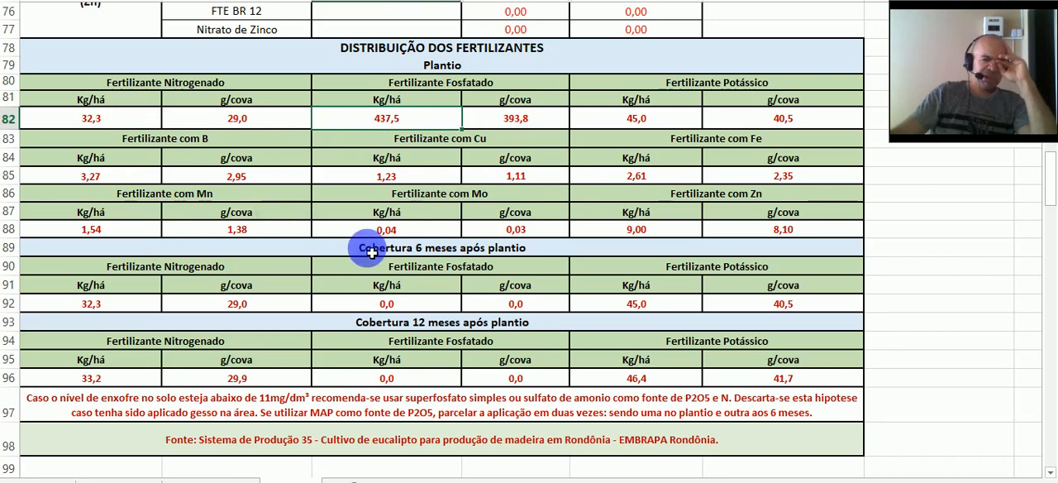
- Check the planting amounts of the boron, copper and iron fertilizers in the distribution table
left_click(146, 176)
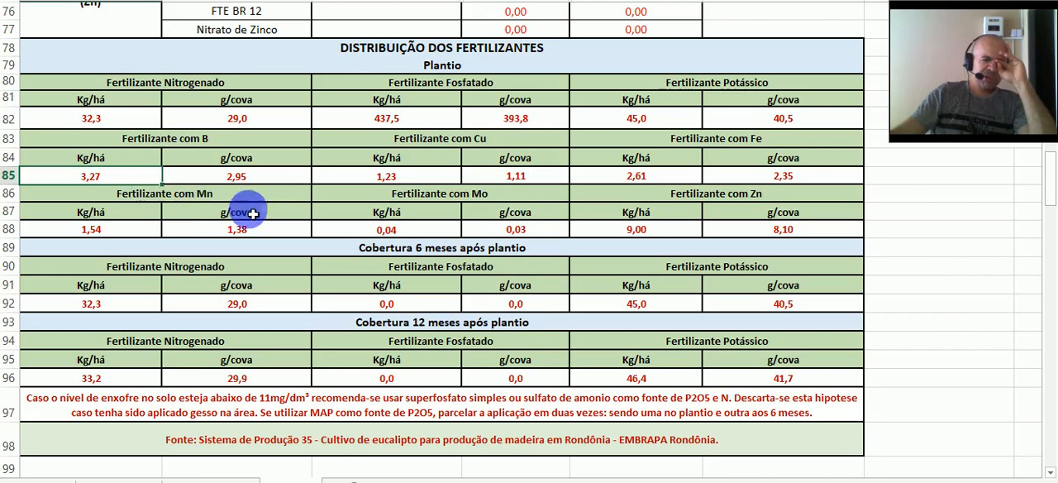
left_click(290, 179)
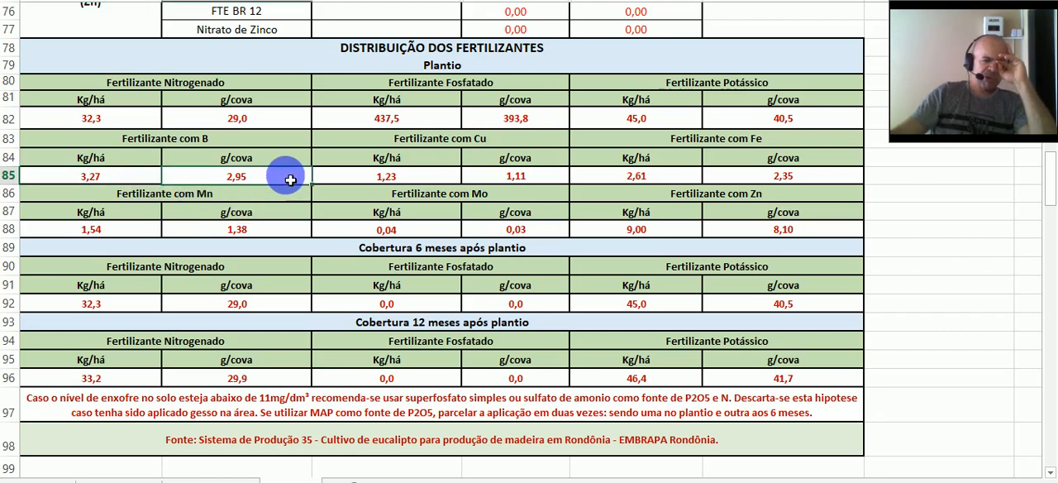
left_click(405, 181)
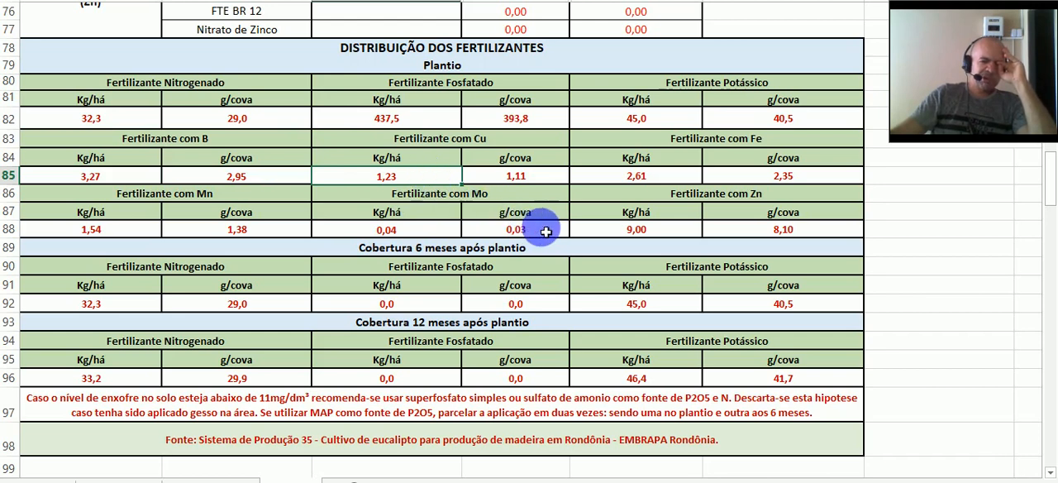
left_click(544, 179)
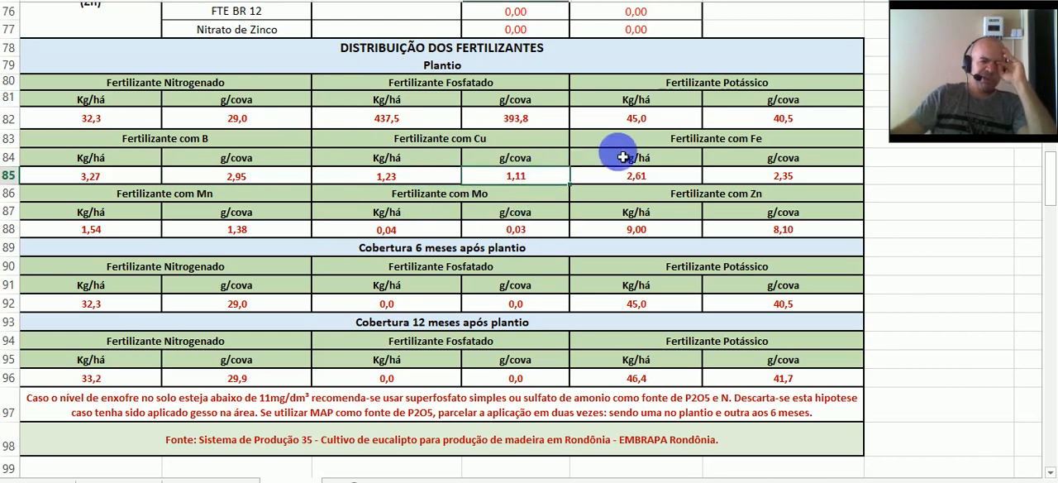
left_click(682, 178)
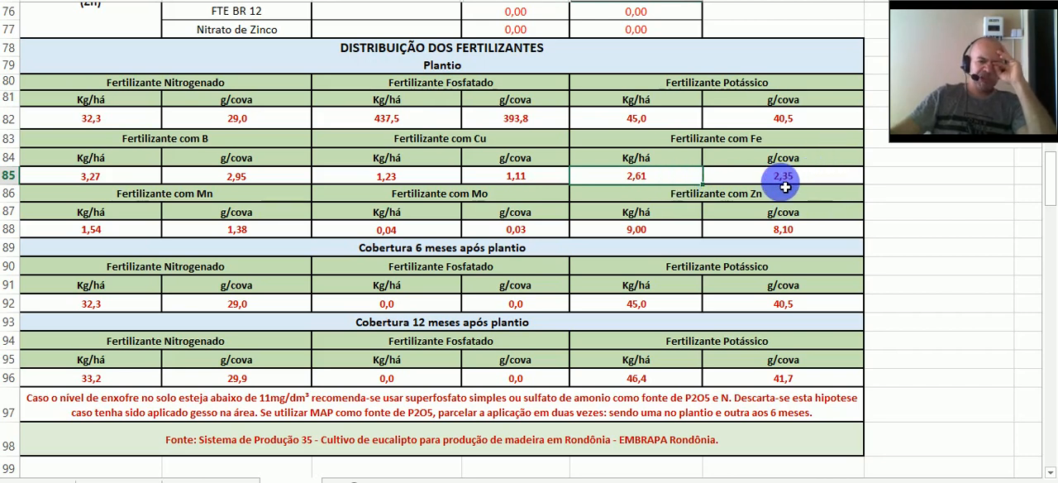
- Check the planting amounts of the manganese, molybdenum and zinc fertilizers in the distribution table
left_click(121, 229)
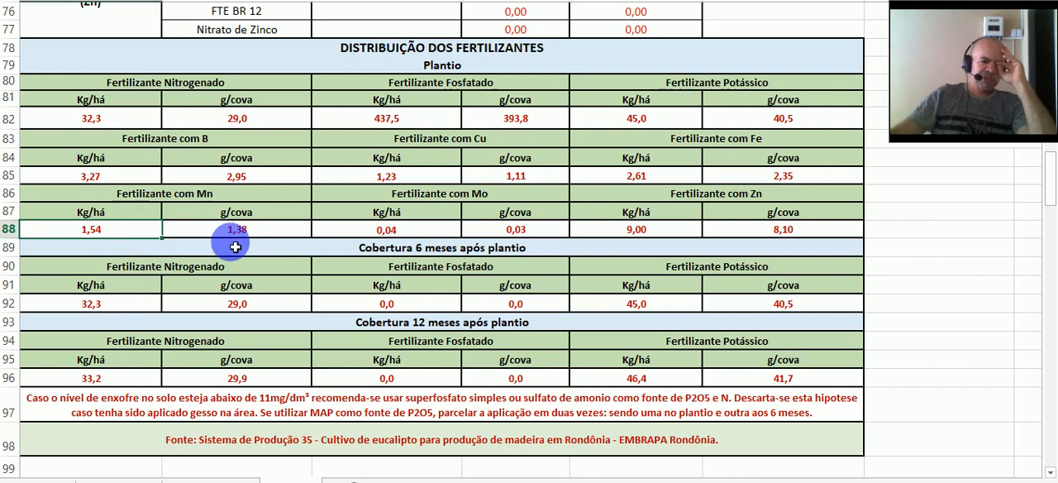
scroll(235, 247, "up", 5)
scroll(236, 247, "down", 3)
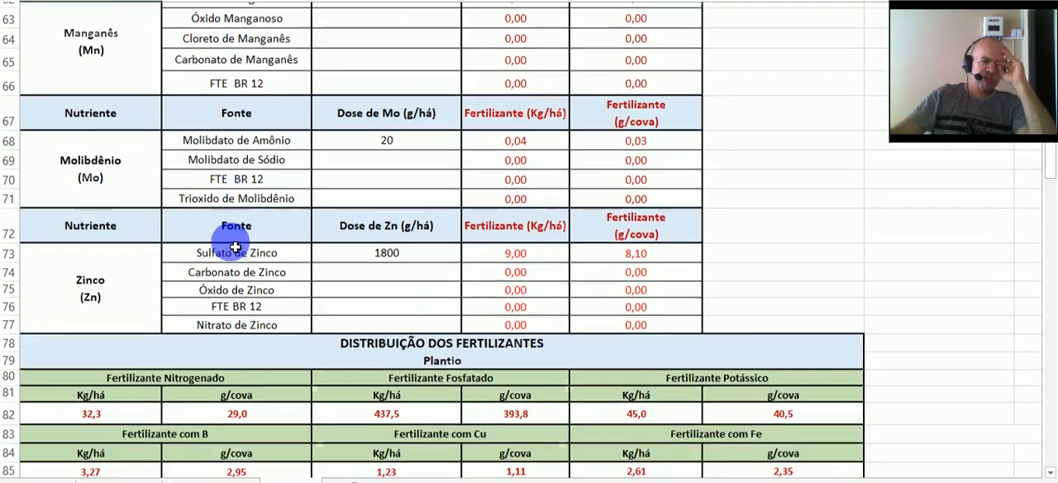
scroll(205, 284, "down", 1)
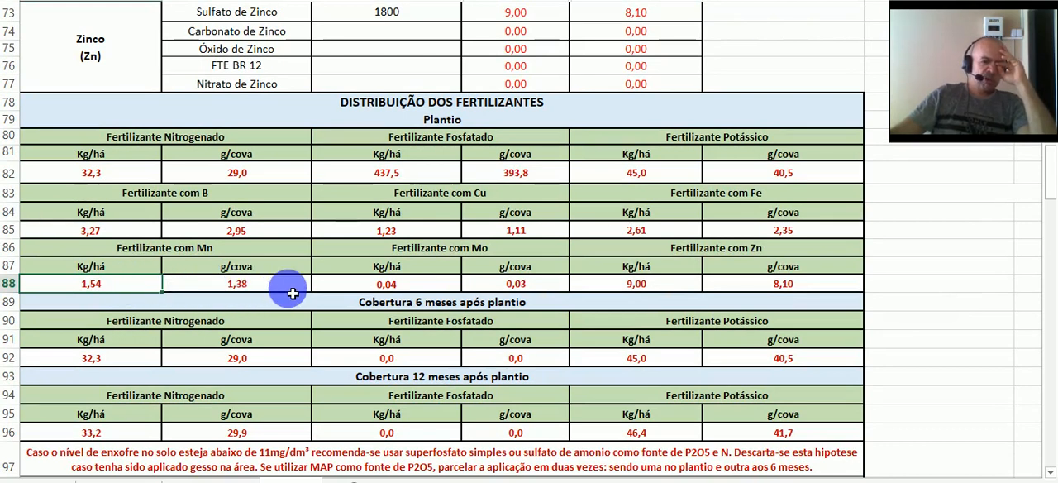
left_click(293, 291)
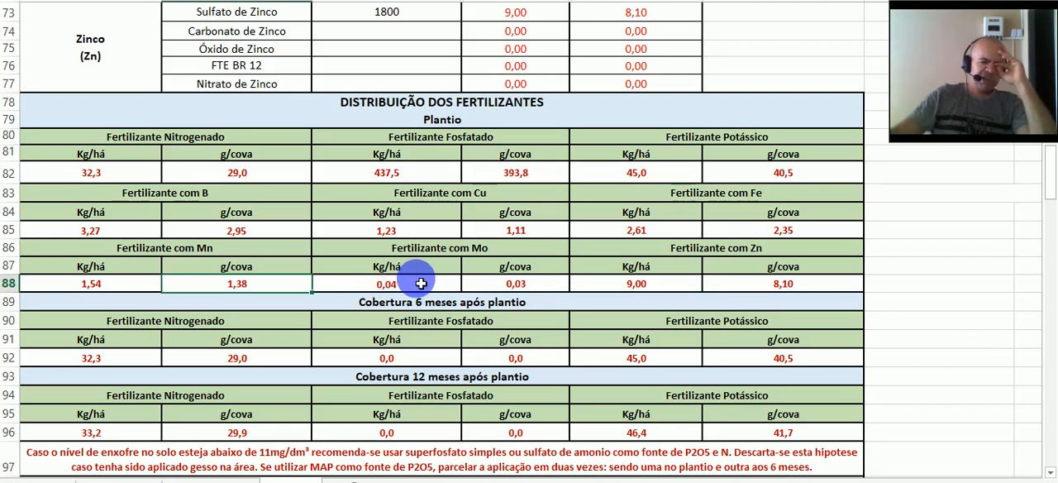
left_click(553, 283)
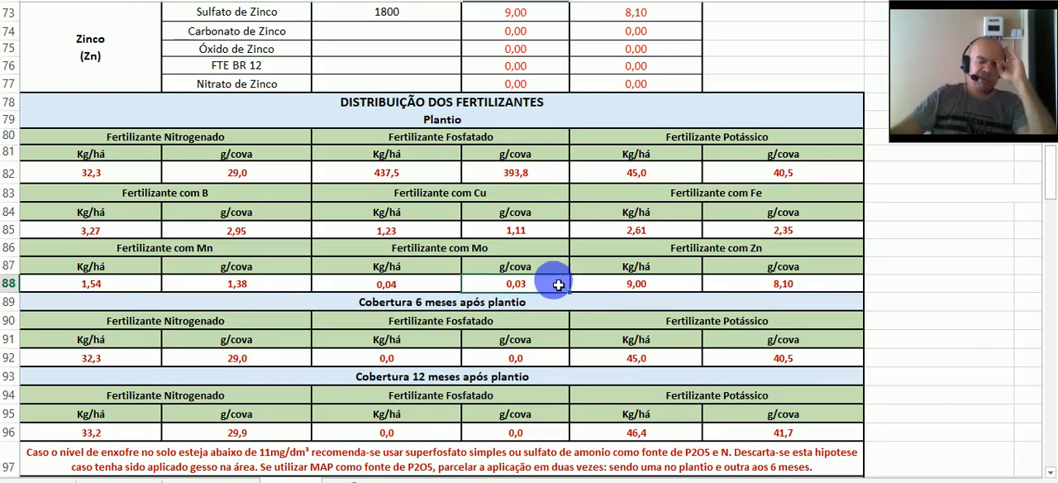
left_click(666, 291)
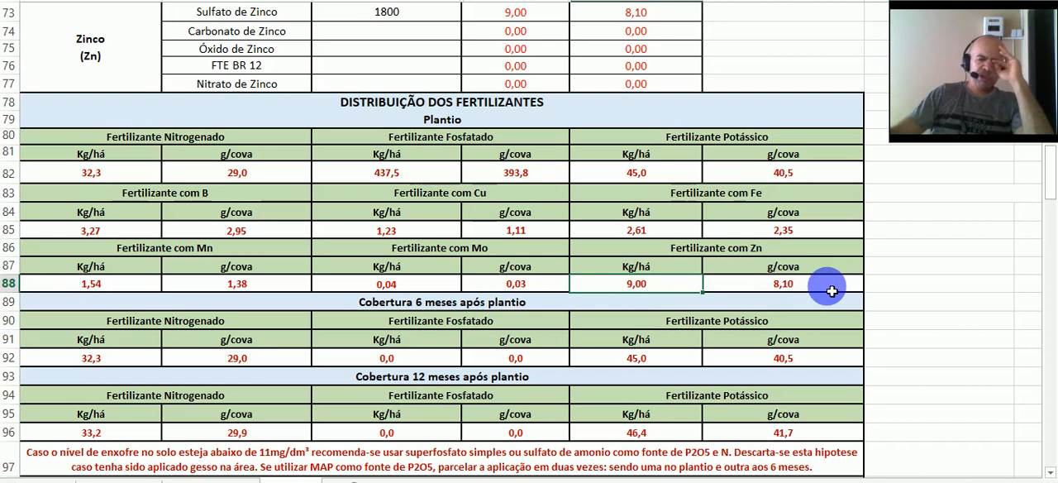
- Review the nitrogen and potassium fertilizer amounts for the top dressing 6 months after planting
scroll(830, 290, "down", 1)
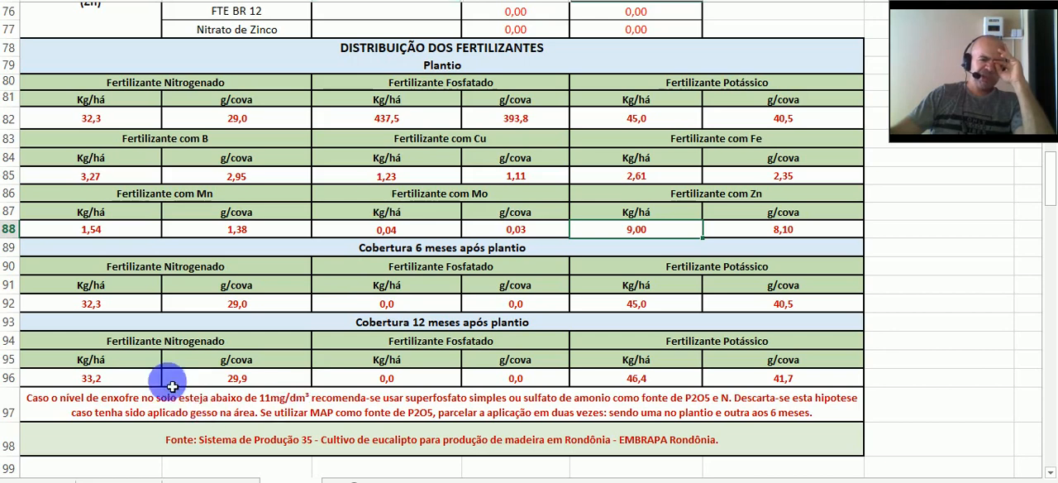
left_click(128, 312)
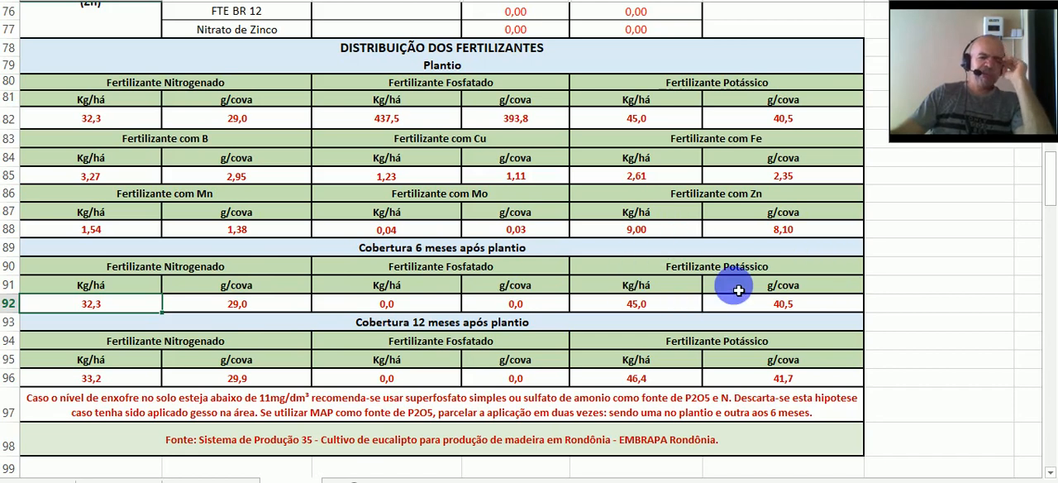
left_click(683, 303)
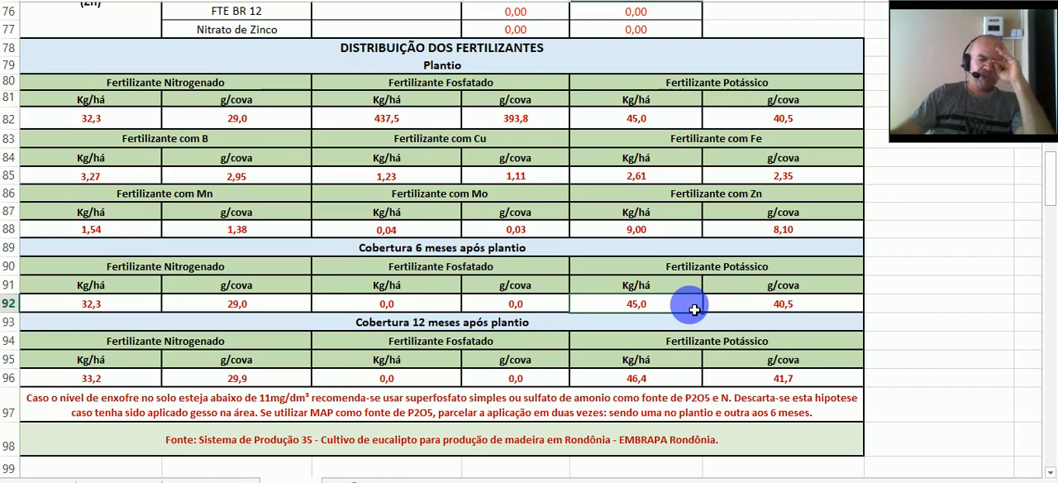
left_click(809, 308)
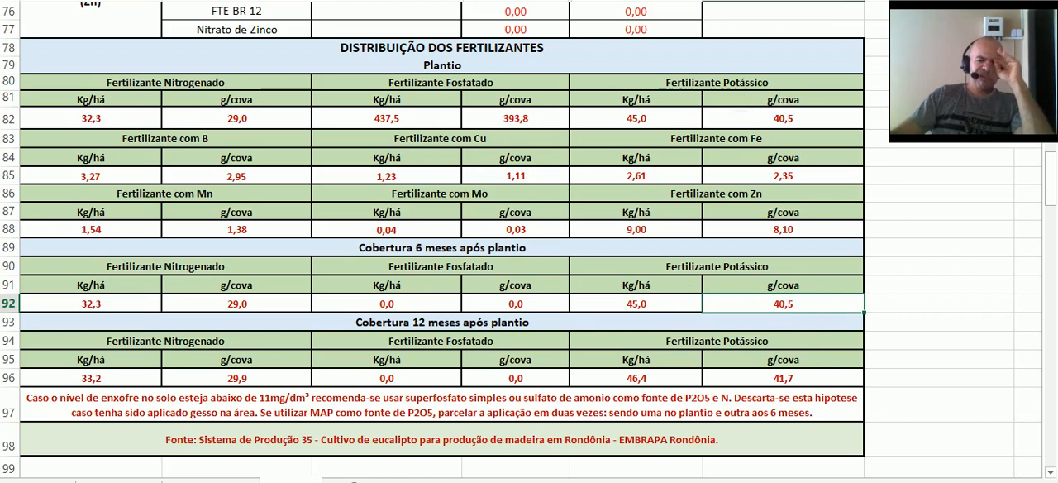
- Inspect the formula behind the 6-month potassium amount per planting hole, leave it unmodified, and select the matching per-hectare amount
scroll(529, 240, "down", 2)
key("F2")
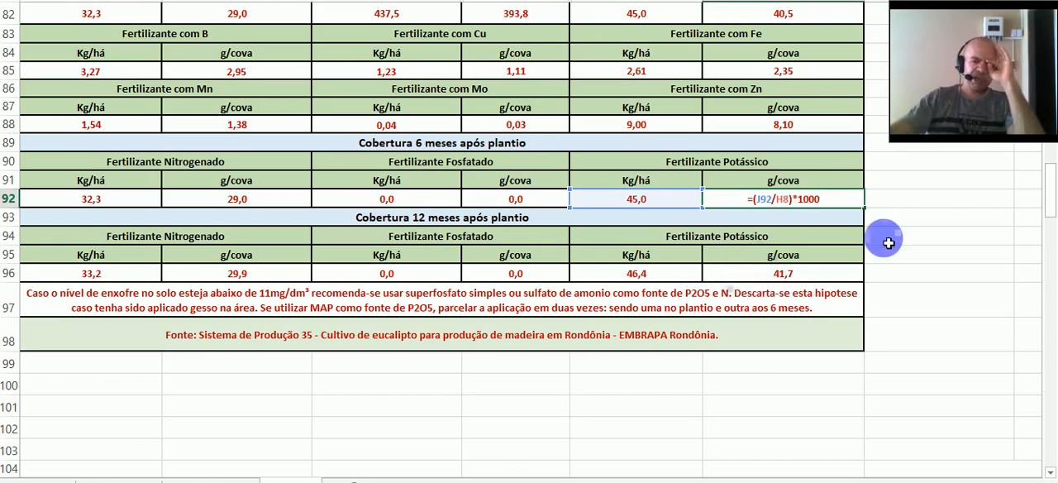
key("Return")
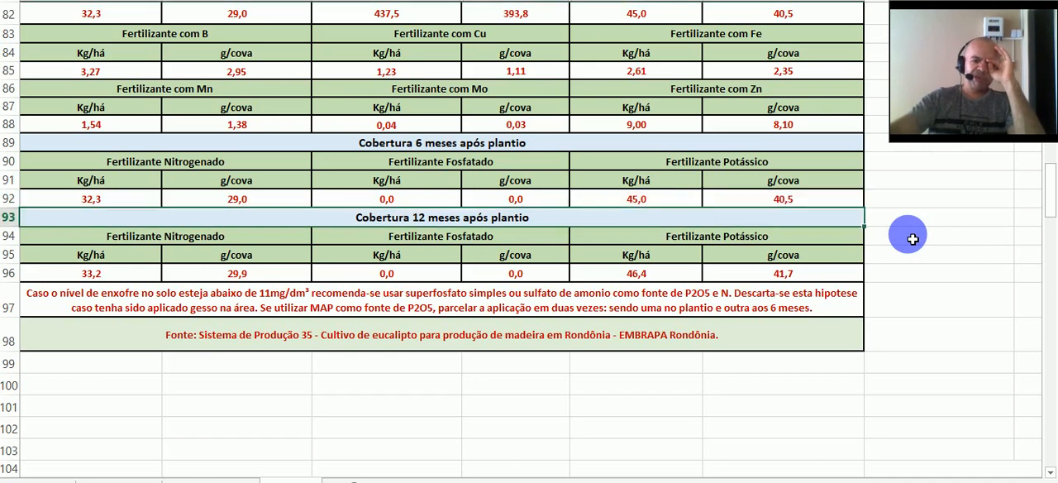
left_click(691, 198)
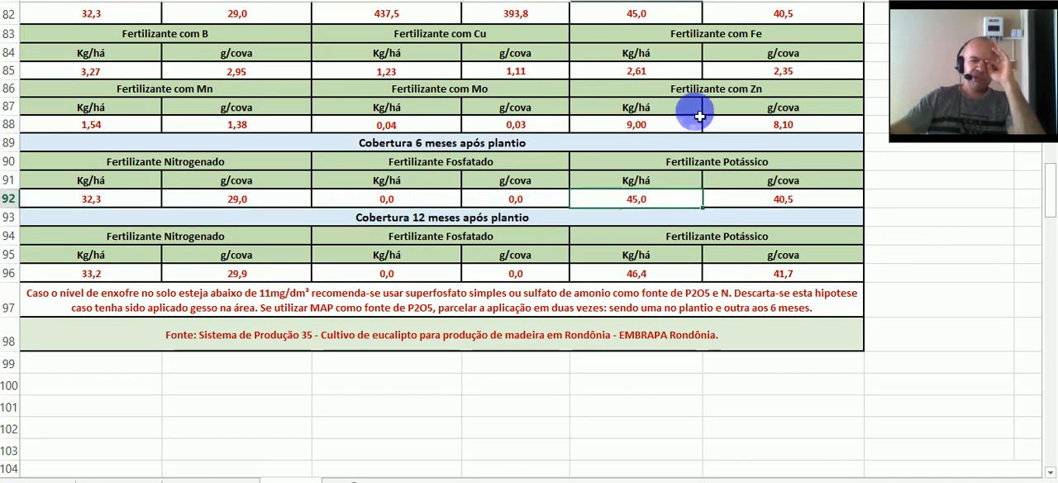
- Review the 12-month top-dressing amounts, including potassium per planting hole, and the notes beneath the distribution table
scroll(529, 248, "up", 1)
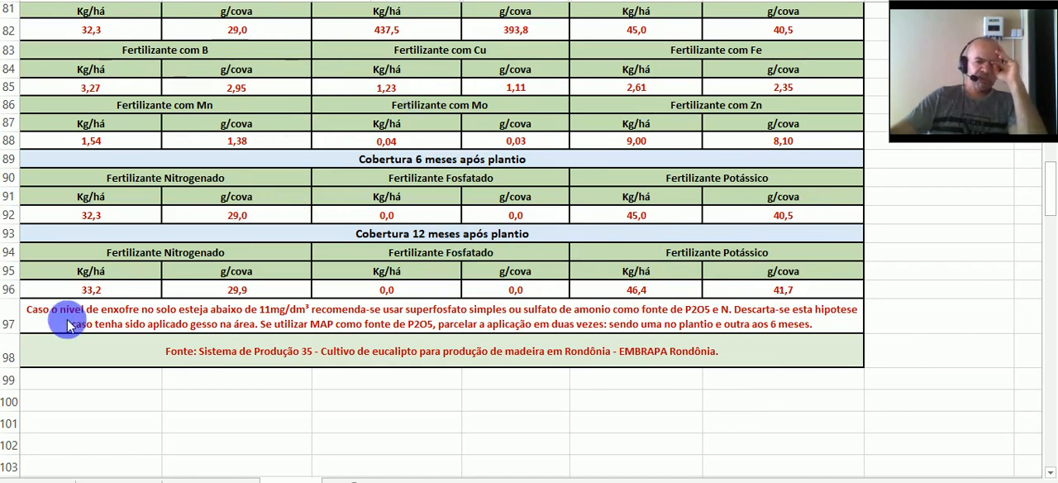
key("ctrl+End")
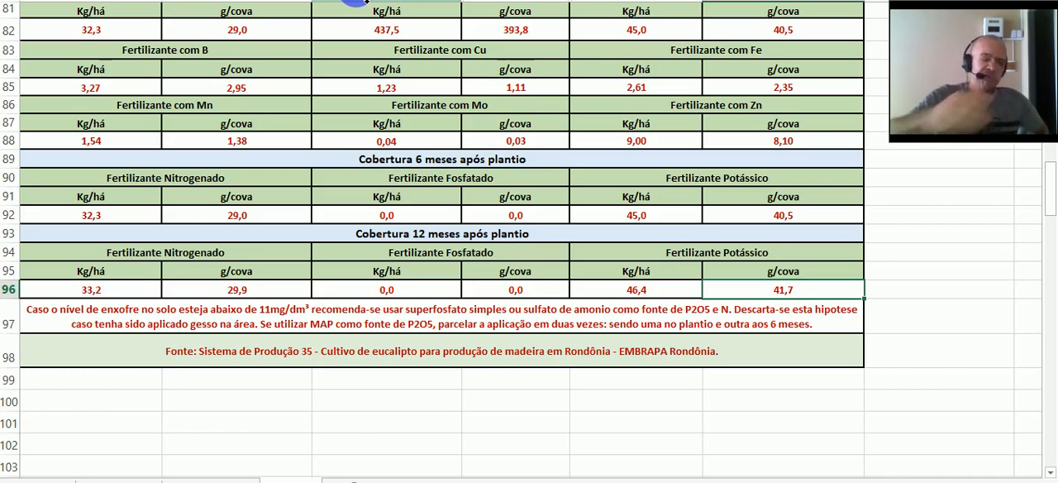
left_click(233, 388)
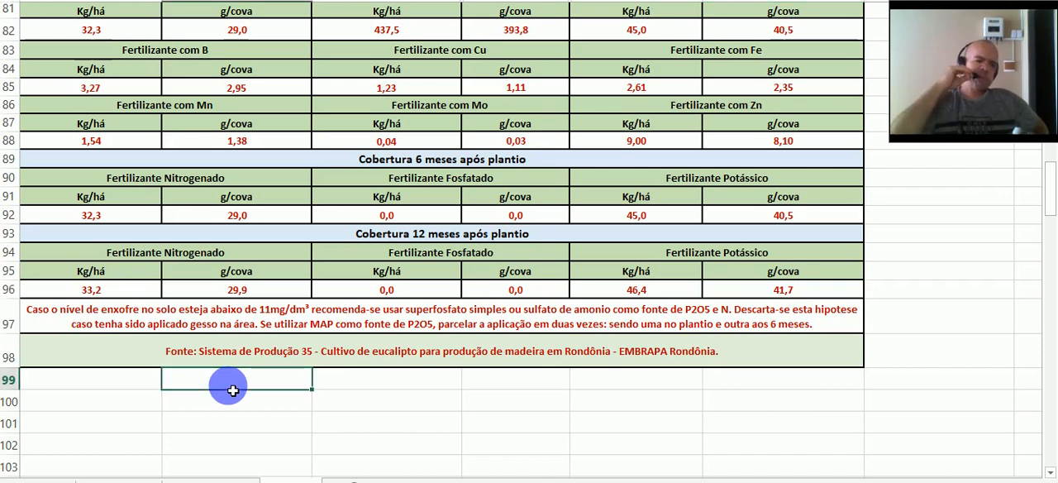